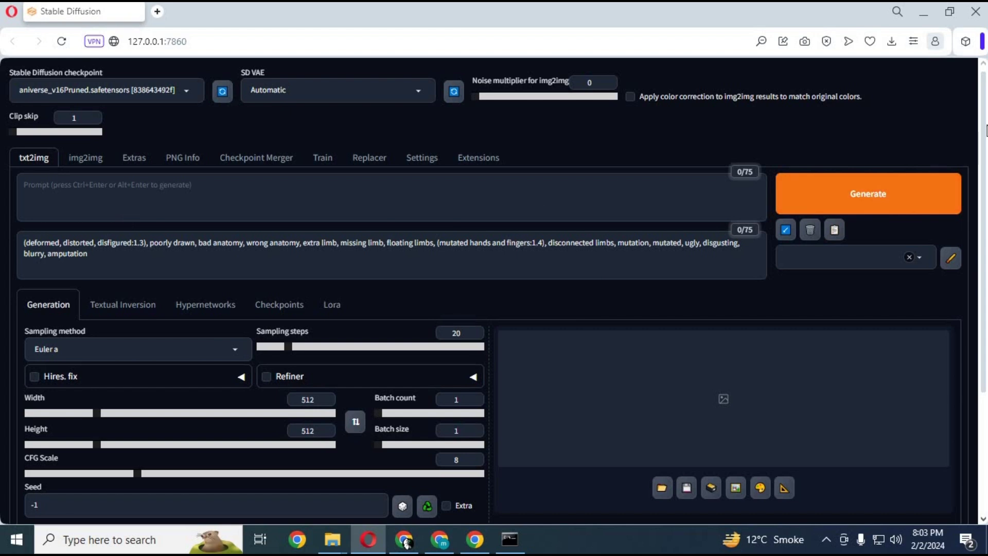
Step: Open the WebUI Extensions manager and load the list of available extensions
{"action": "left_click_drag", "start_coordinate": [984, 142], "coordinate": [975, 312]}
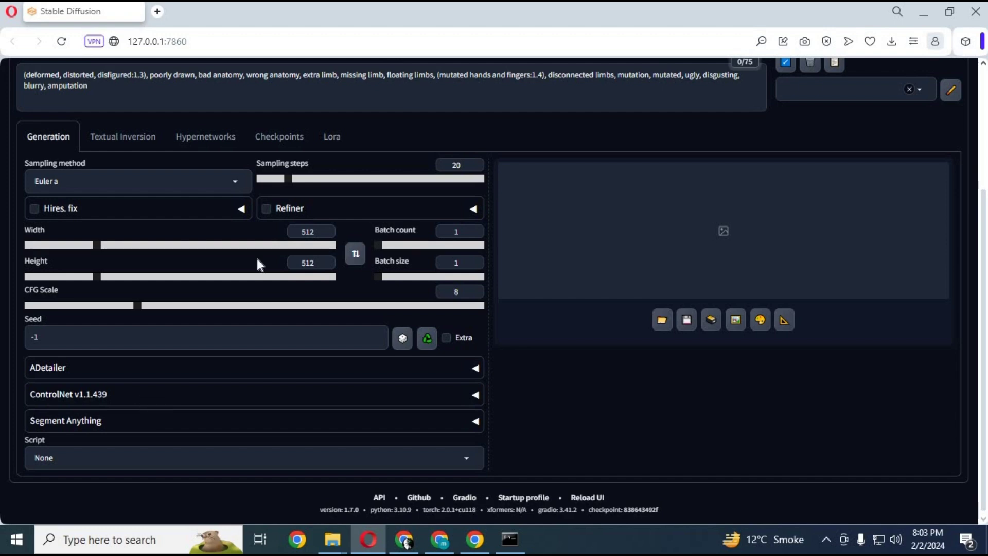
{"action": "scroll", "coordinate": [418, 137], "scroll_direction": "up", "scroll_amount": 3}
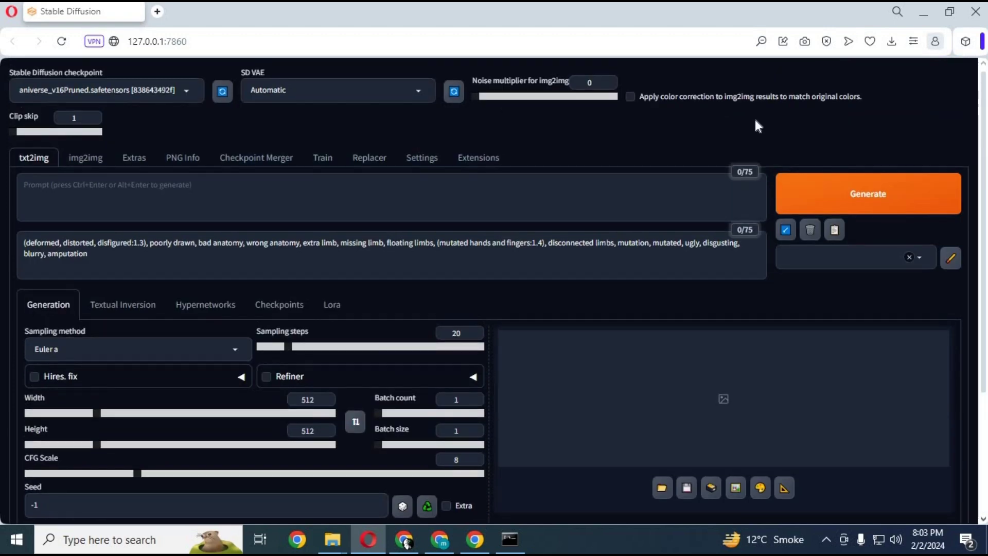
{"action": "left_click", "coordinate": [425, 162]}
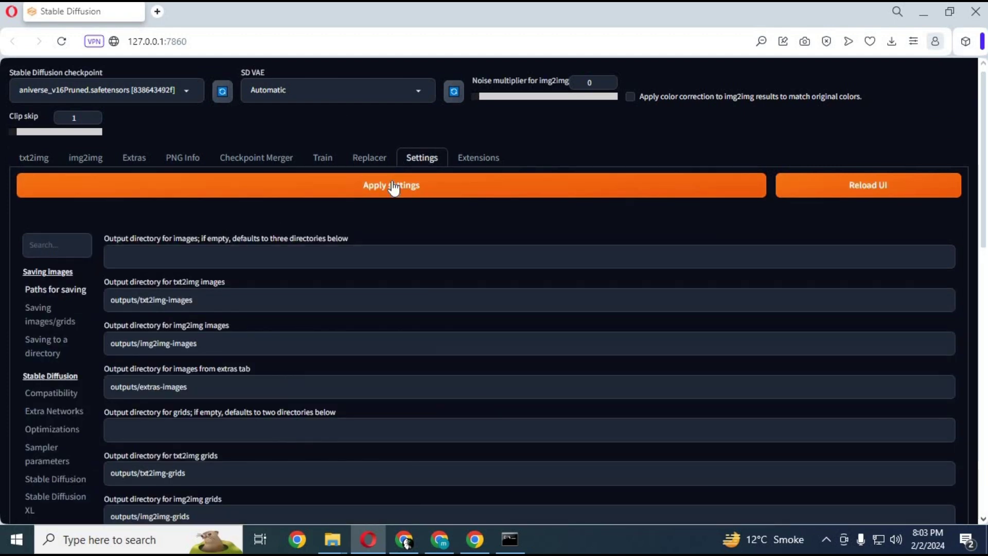
{"action": "left_click", "coordinate": [491, 161]}
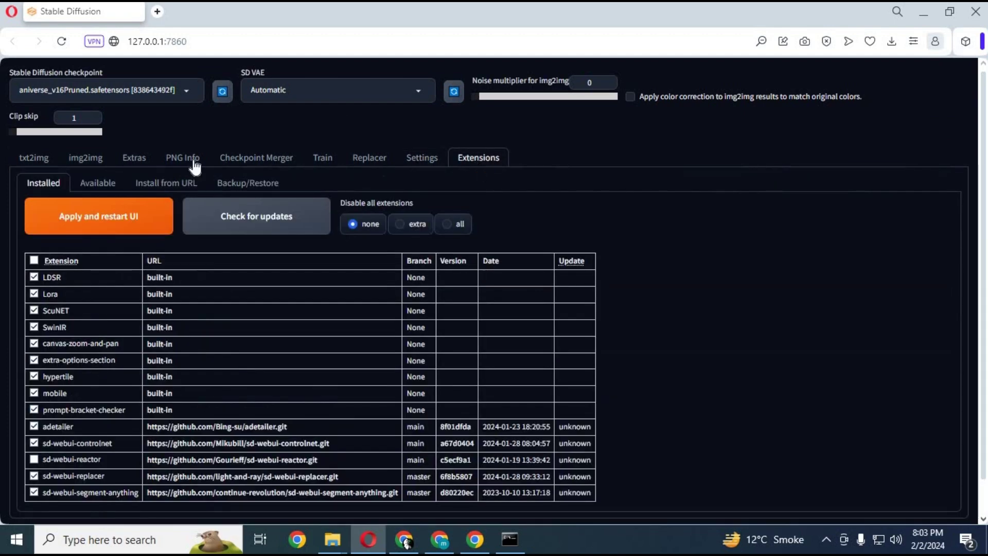
{"action": "left_click", "coordinate": [105, 183]}
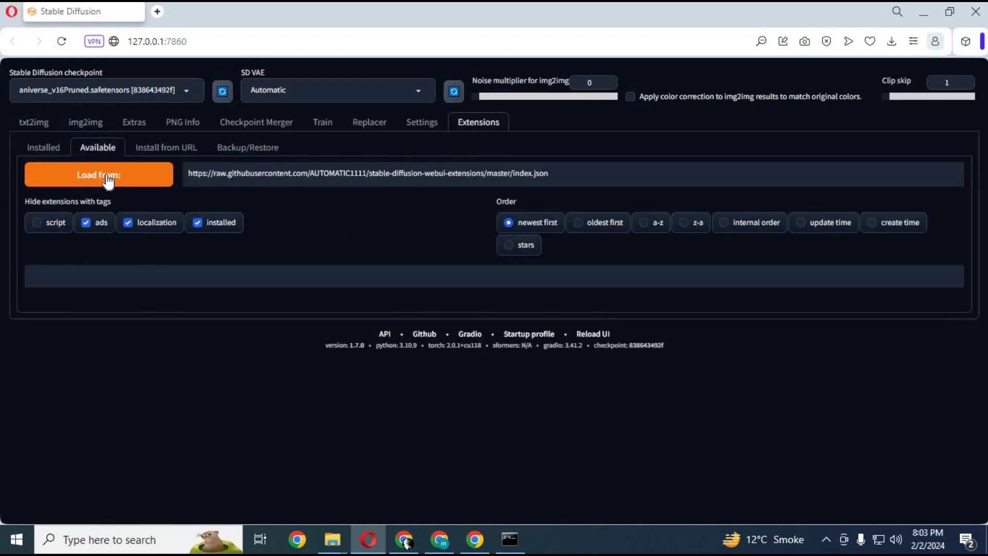
{"action": "left_click", "coordinate": [182, 284]}
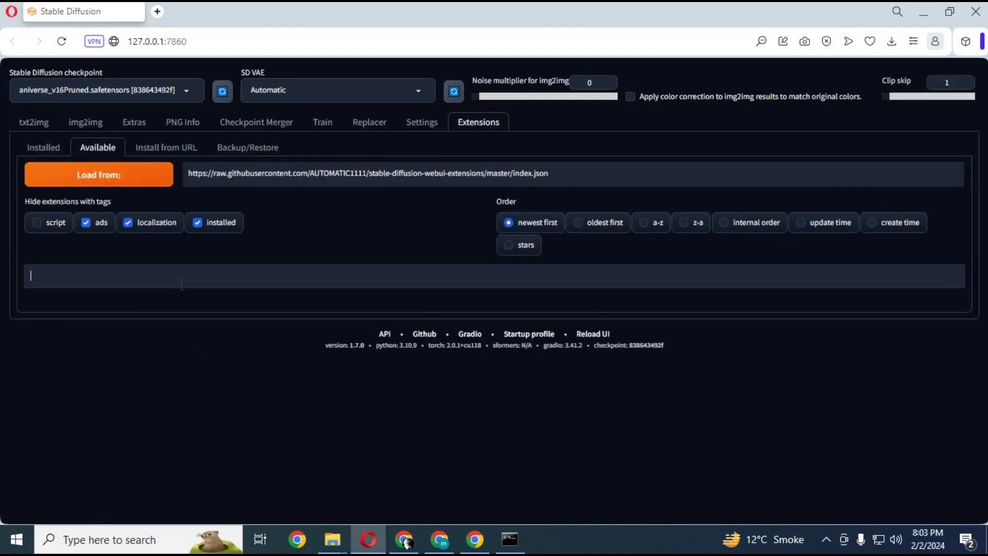
{"action": "left_click", "coordinate": [125, 184]}
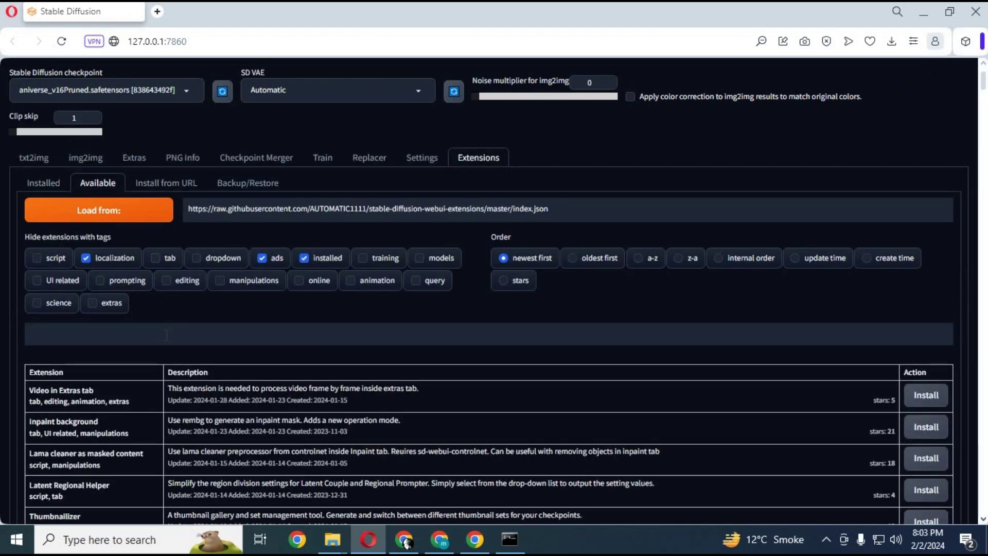
Step: Filter the available extensions by 'contr' and look through the results
{"action": "left_click", "coordinate": [166, 335]}
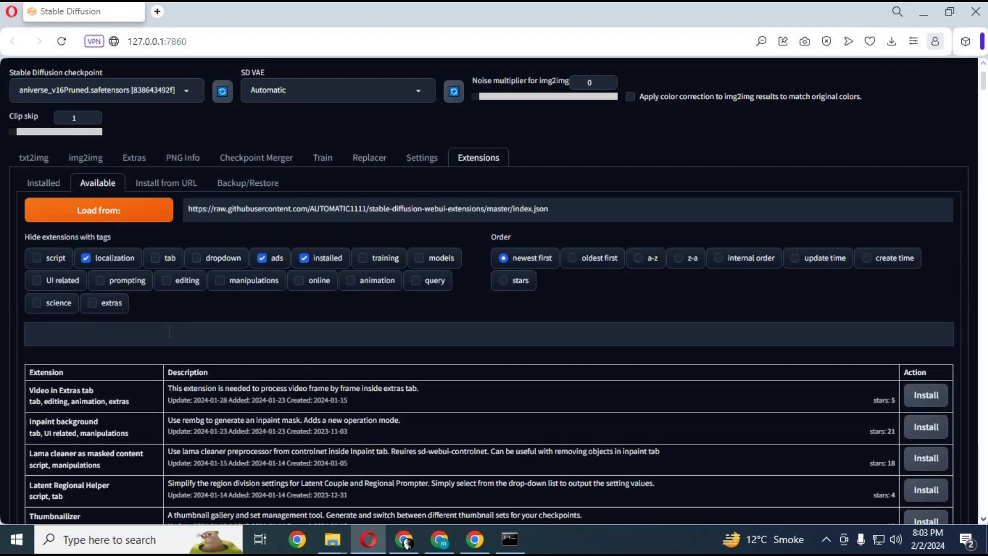
{"action": "type", "text": "contr"}
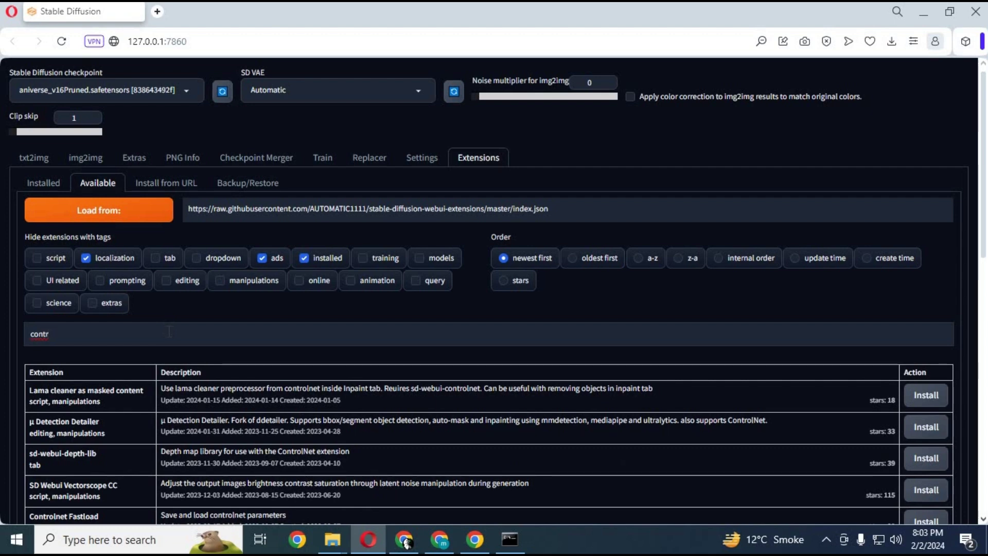
{"action": "scroll", "coordinate": [168, 337], "scroll_direction": "down", "scroll_amount": 3}
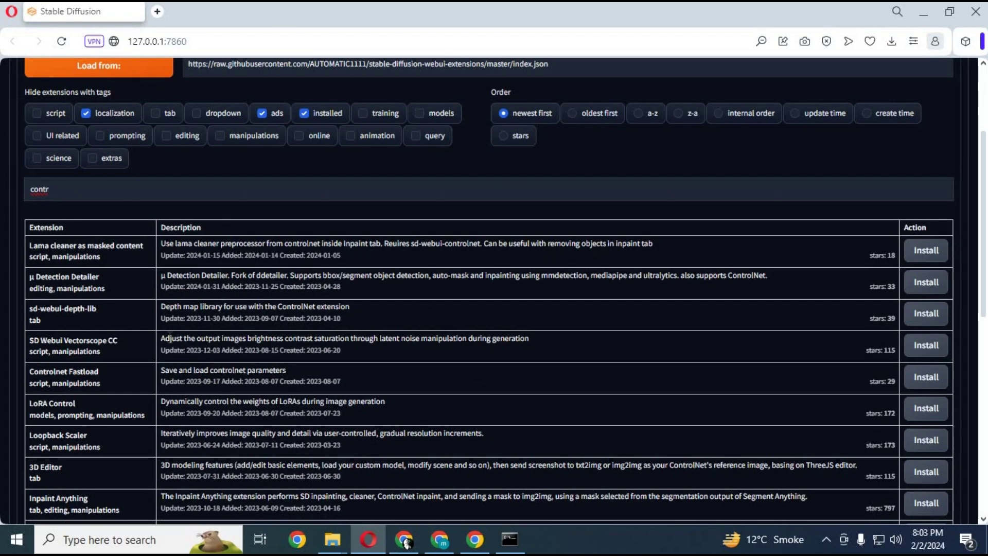
{"action": "scroll", "coordinate": [170, 336], "scroll_direction": "down", "scroll_amount": 2}
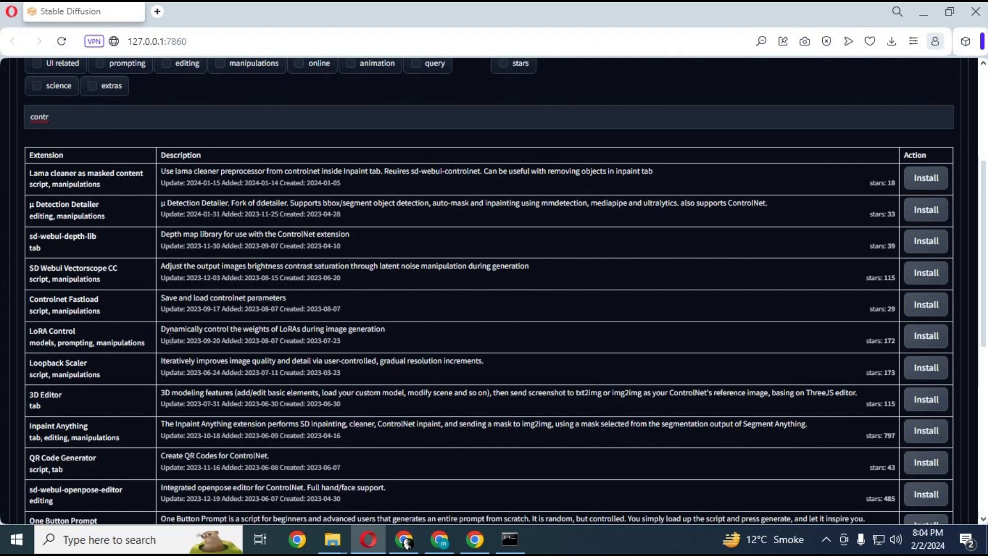
{"action": "scroll", "coordinate": [170, 337], "scroll_direction": "up", "scroll_amount": 5}
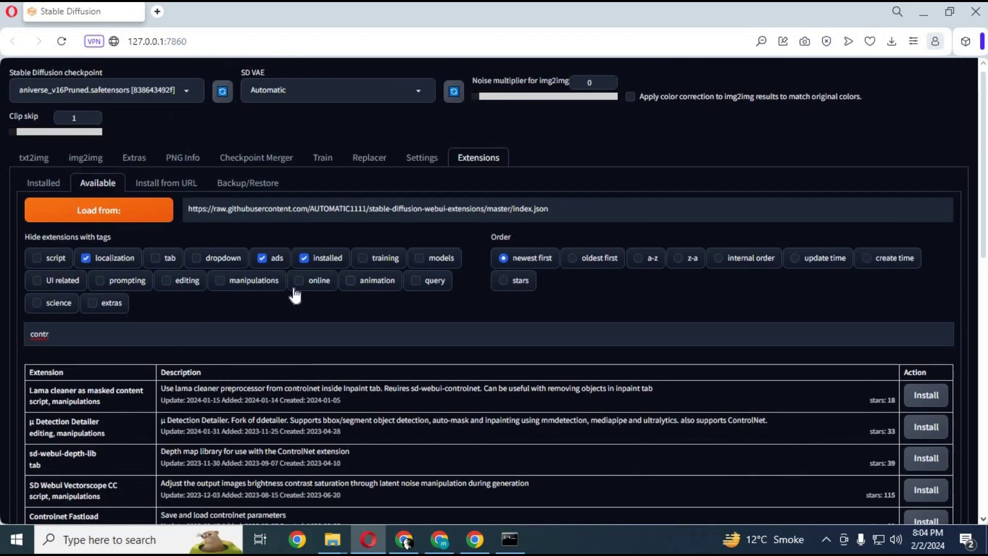
Step: Back in txt2img, view the installed checkpoints and bring up the Civitai AniVerse V1.6 page
{"action": "left_click", "coordinate": [32, 158]}
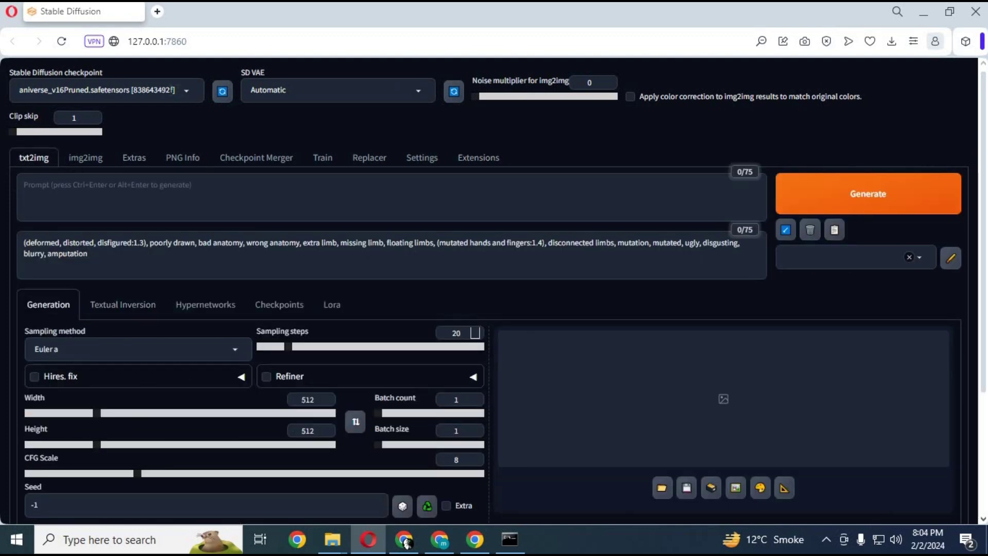
{"action": "left_click", "coordinate": [149, 90]}
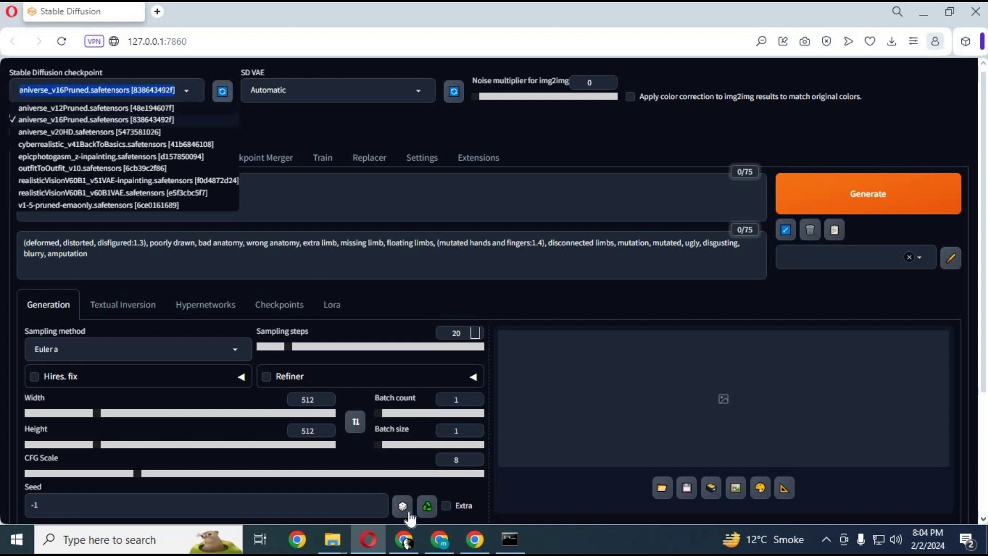
{"action": "left_click", "coordinate": [405, 540]}
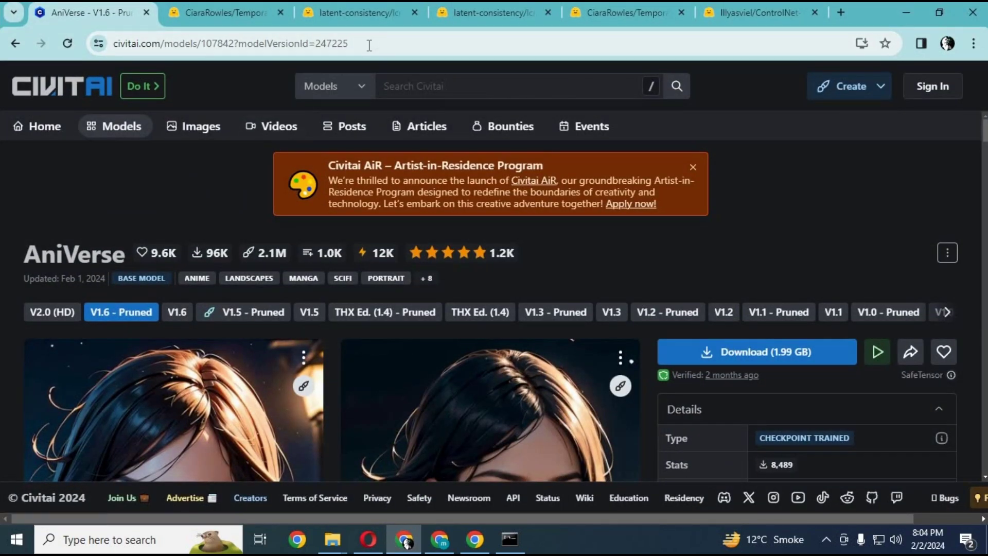
Step: Dismiss Civitai's Artist-in-Residence banner and scroll through the AniVerse model details
{"action": "left_click", "coordinate": [211, 44]}
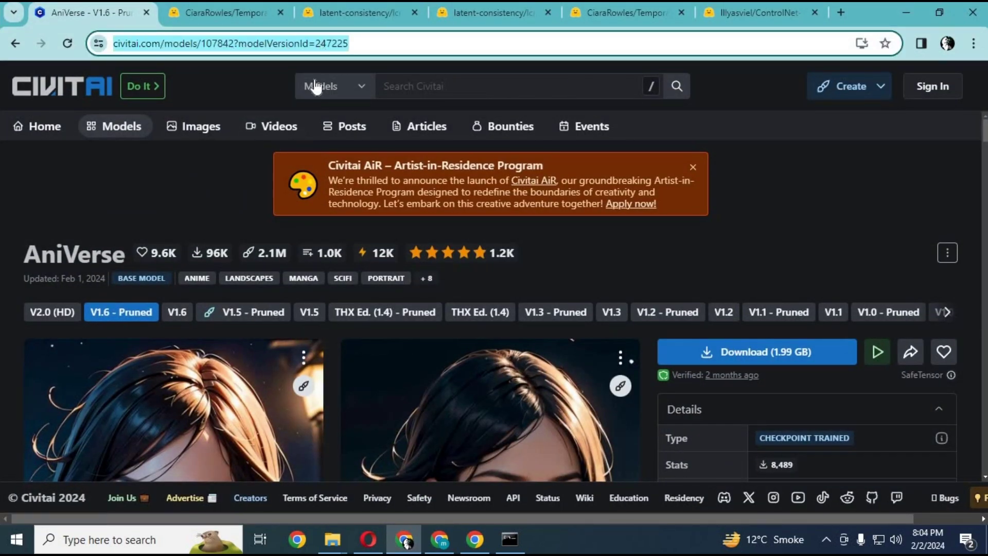
{"action": "scroll", "coordinate": [168, 195], "scroll_direction": "down", "scroll_amount": 3}
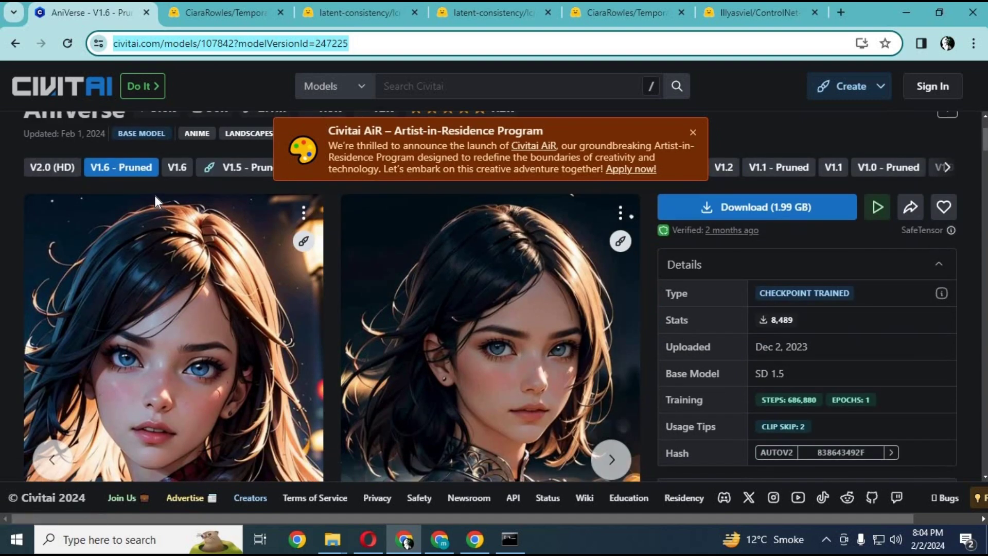
{"action": "left_click", "coordinate": [693, 134]}
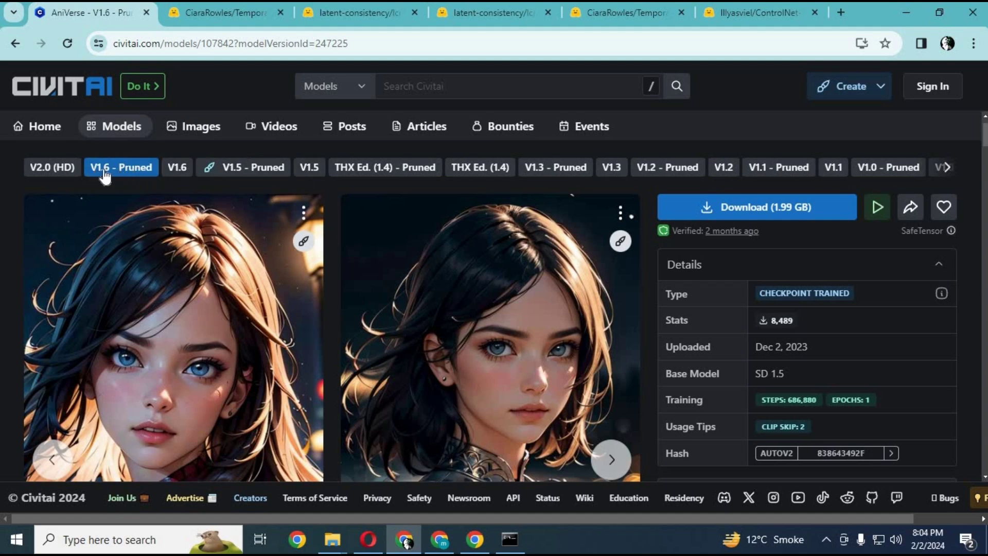
{"action": "scroll", "coordinate": [201, 216], "scroll_direction": "down", "scroll_amount": 4}
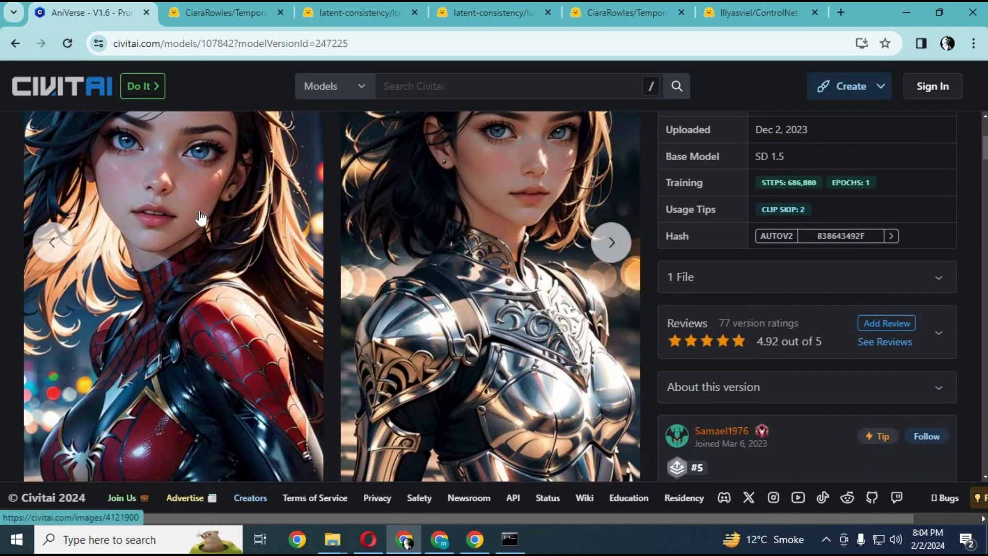
{"action": "scroll", "coordinate": [201, 219], "scroll_direction": "down", "scroll_amount": 3}
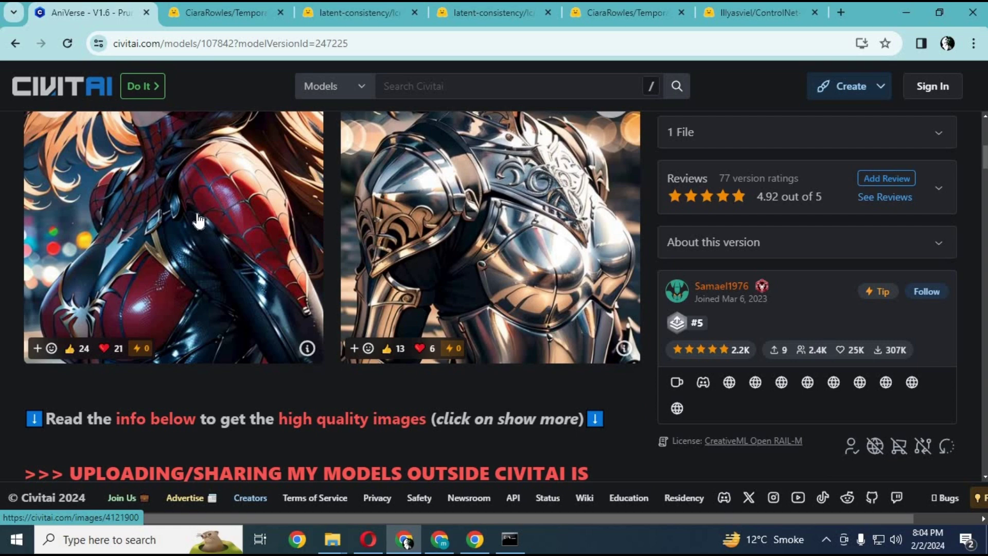
{"action": "scroll", "coordinate": [199, 220], "scroll_direction": "up", "scroll_amount": 2}
{"action": "scroll", "coordinate": [198, 221], "scroll_direction": "up", "scroll_amount": 2}
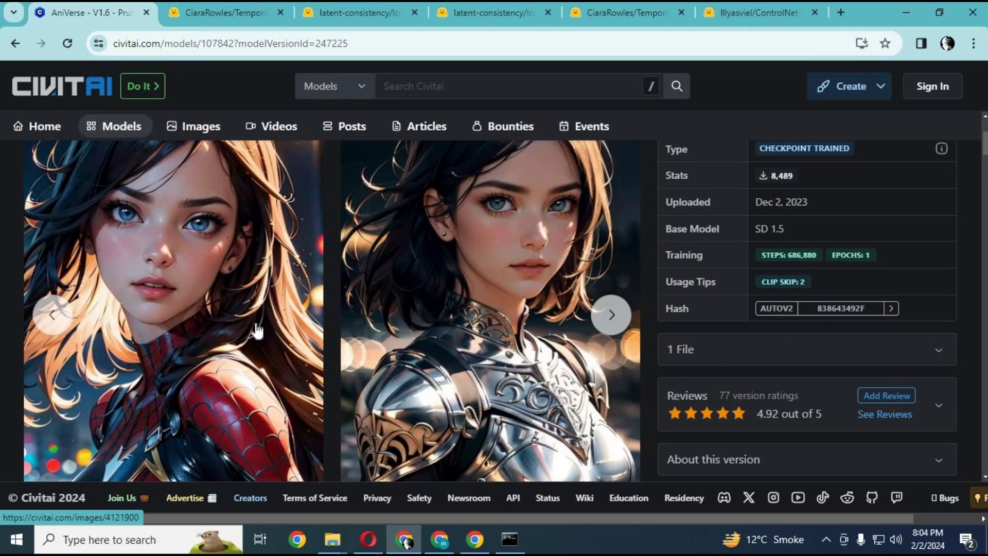
Step: In the WebUI, close the checkpoint list with aniverse_v16Pruned selected and go to img2img
{"action": "left_click", "coordinate": [369, 535]}
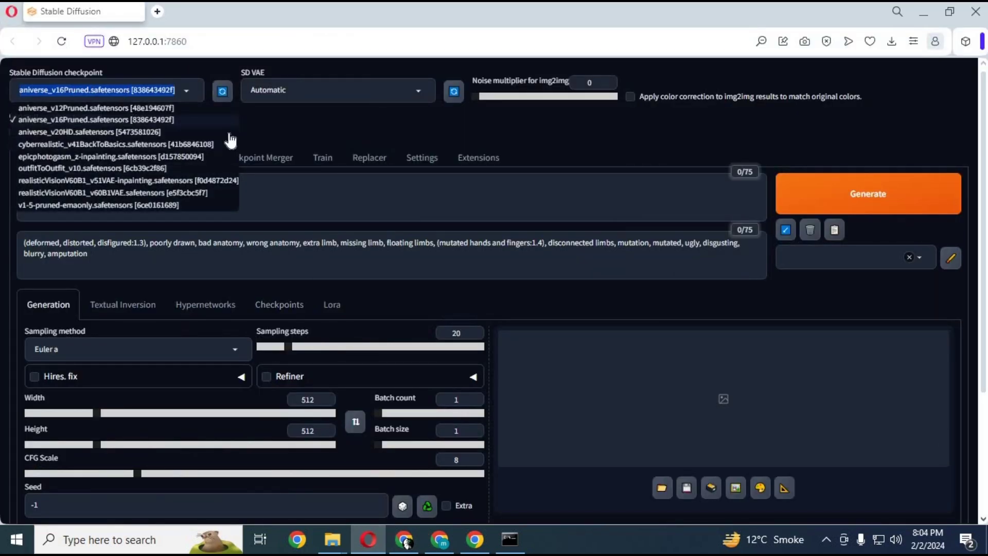
{"action": "left_click", "coordinate": [336, 208]}
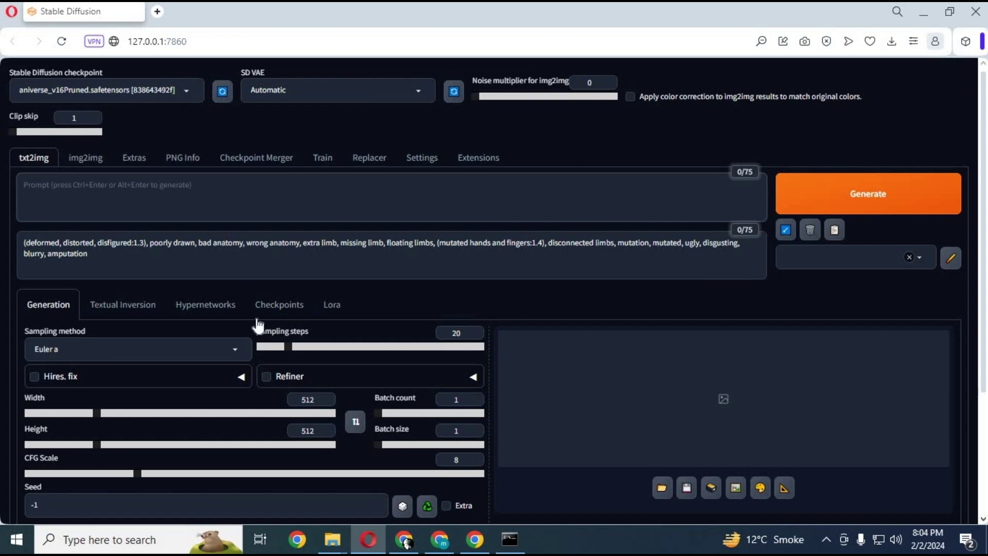
{"action": "left_click", "coordinate": [84, 163]}
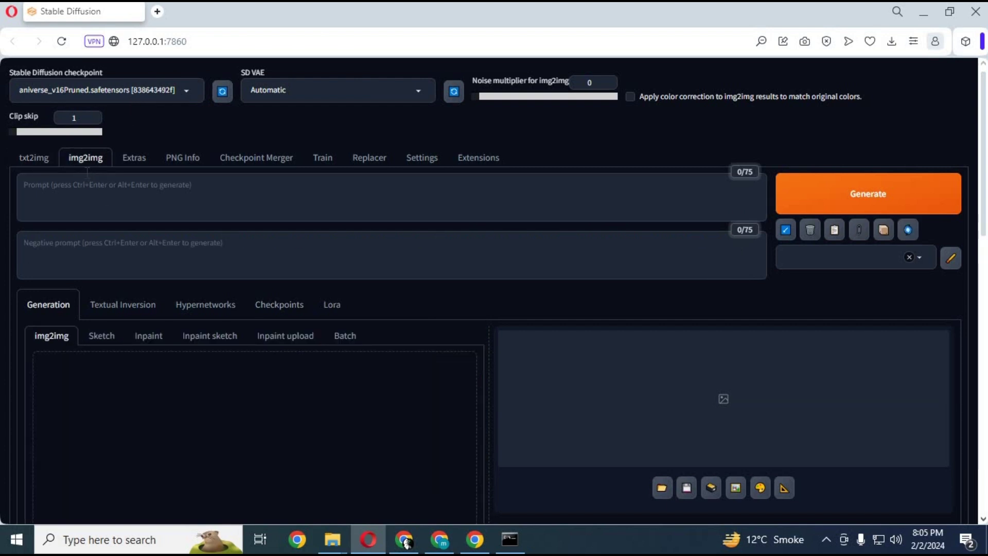
Step: Upload a pink-dress dancer frame from the extracted frames folder as the img2img source image
{"action": "scroll", "coordinate": [88, 175], "scroll_direction": "down", "scroll_amount": 5}
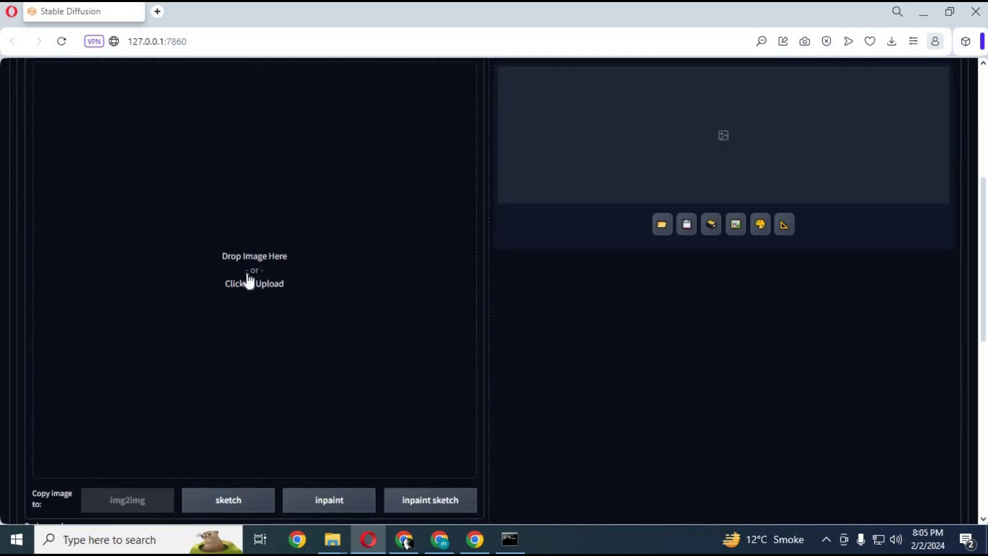
{"action": "left_click", "coordinate": [249, 282]}
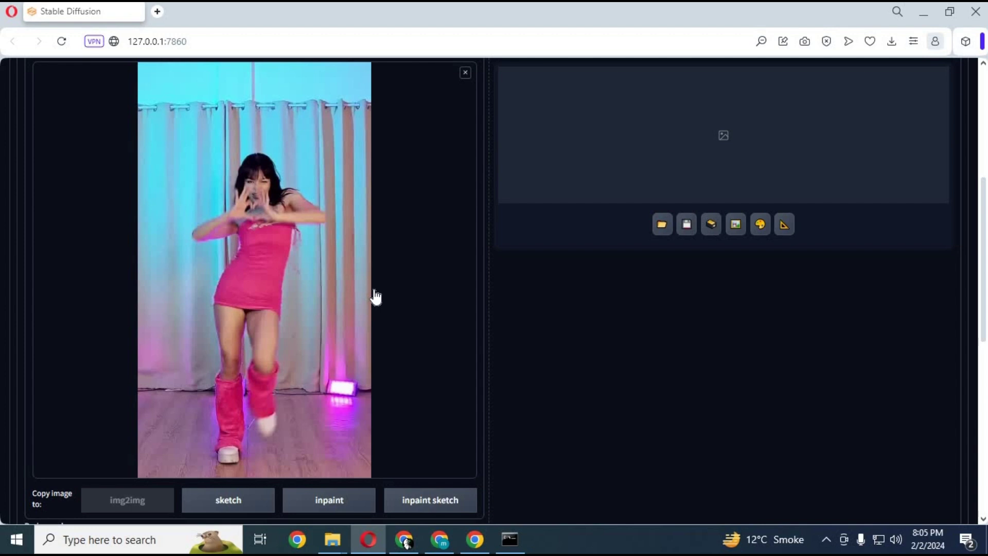
{"action": "scroll", "coordinate": [374, 302], "scroll_direction": "up", "scroll_amount": 4}
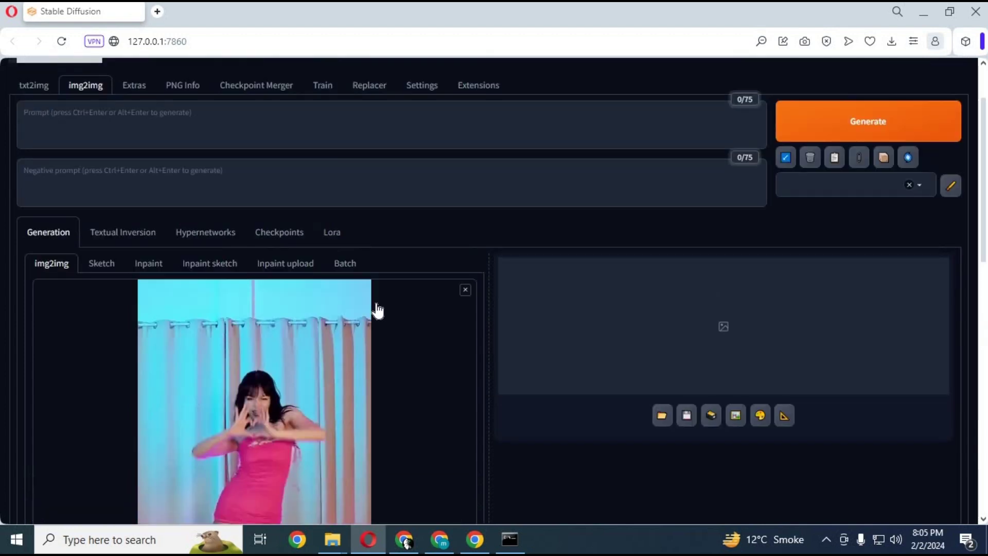
{"action": "scroll", "coordinate": [374, 304], "scroll_direction": "down", "scroll_amount": 3}
{"action": "scroll", "coordinate": [322, 323], "scroll_direction": "down", "scroll_amount": 5}
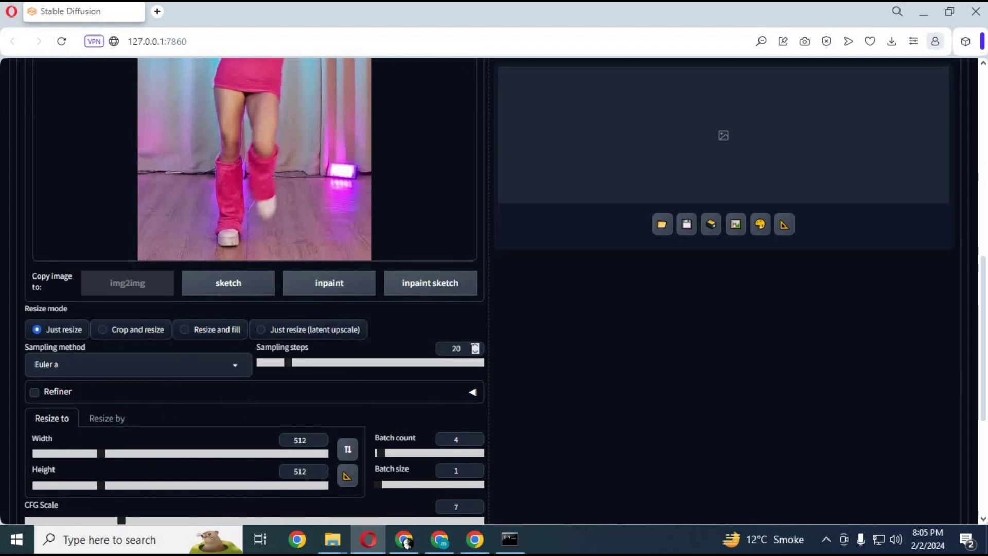
Step: Set sampling steps to 6 and the output size to 400×711
{"action": "double_click", "coordinate": [456, 348]}
{"action": "type", "text": "6"}
{"action": "scroll", "coordinate": [185, 352], "scroll_direction": "down", "scroll_amount": 2}
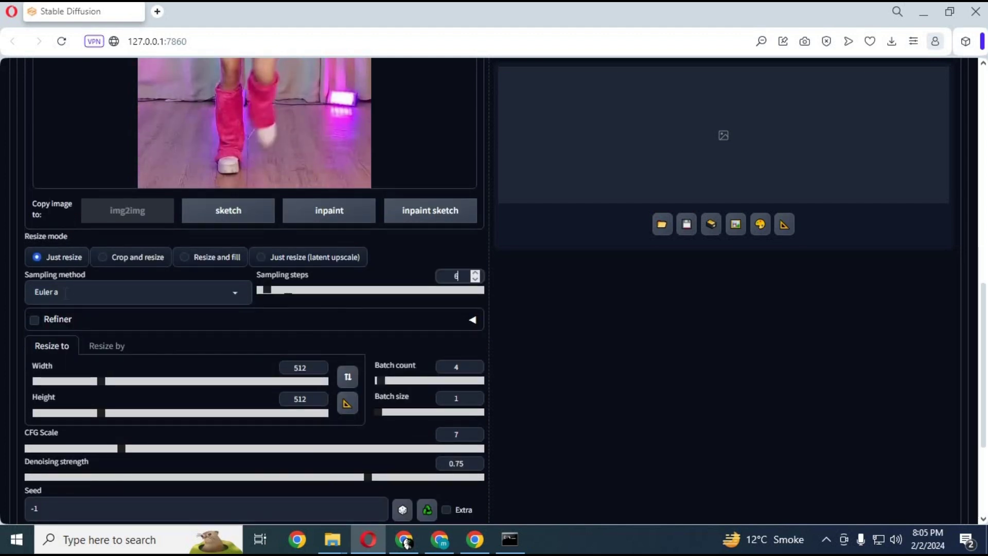
{"action": "scroll", "coordinate": [346, 304], "scroll_direction": "down", "scroll_amount": 3}
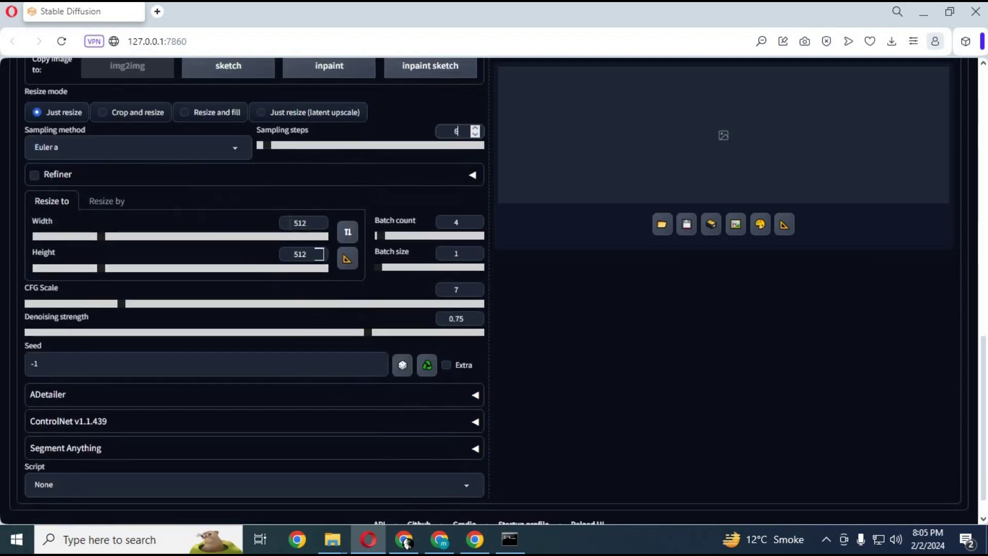
{"action": "double_click", "coordinate": [300, 222]}
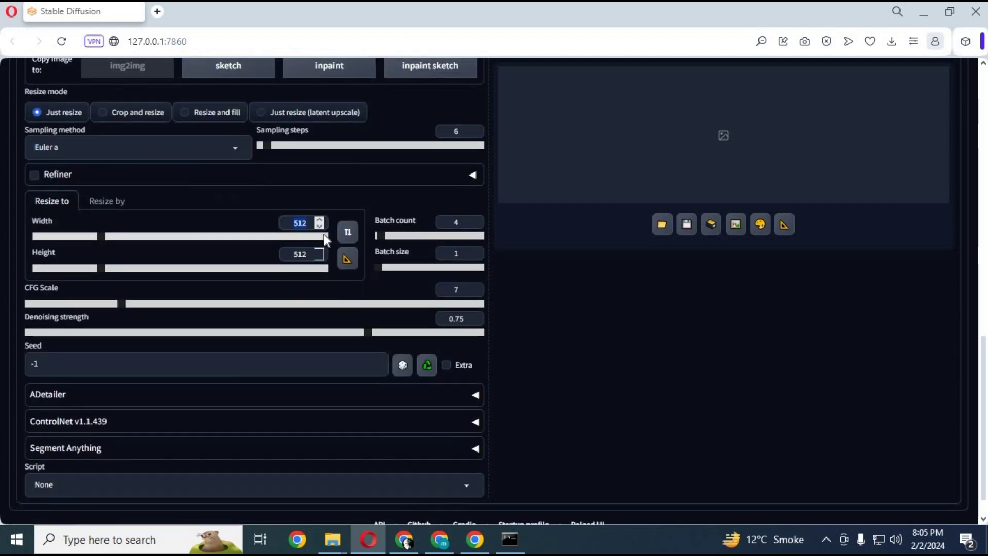
{"action": "type", "text": "400"}
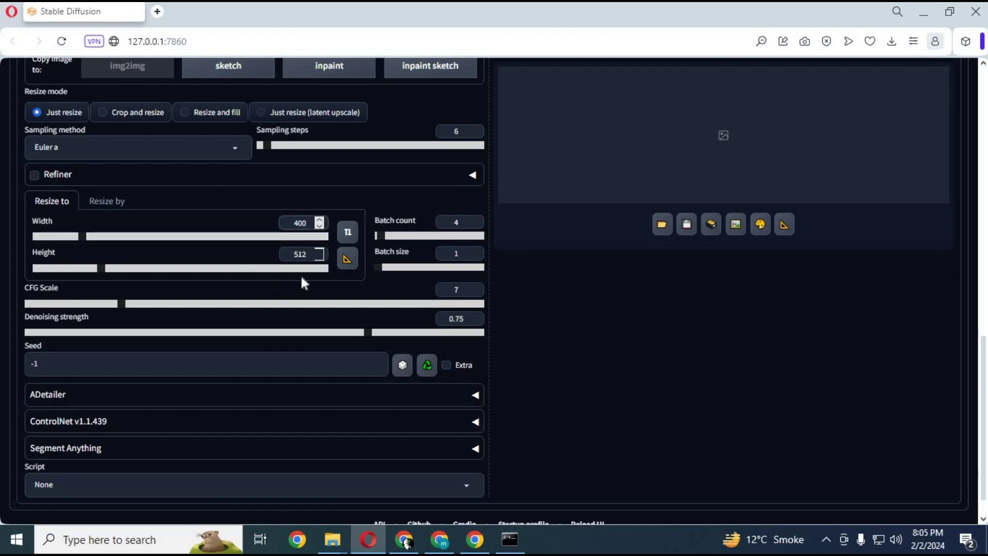
{"action": "key", "text": "Tab"}
{"action": "type", "text": "711"}
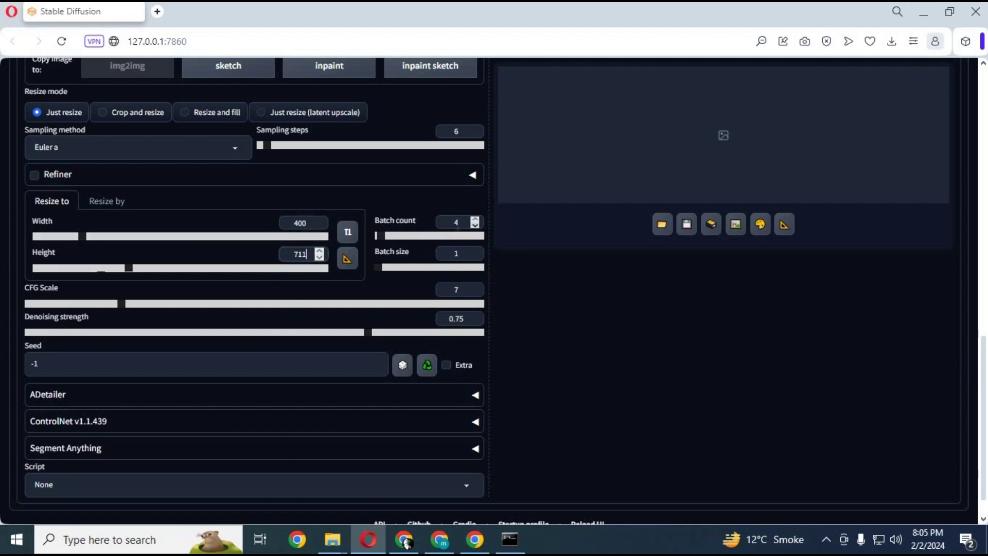
{"action": "left_click_drag", "start_coordinate": [384, 236], "coordinate": [371, 236]}
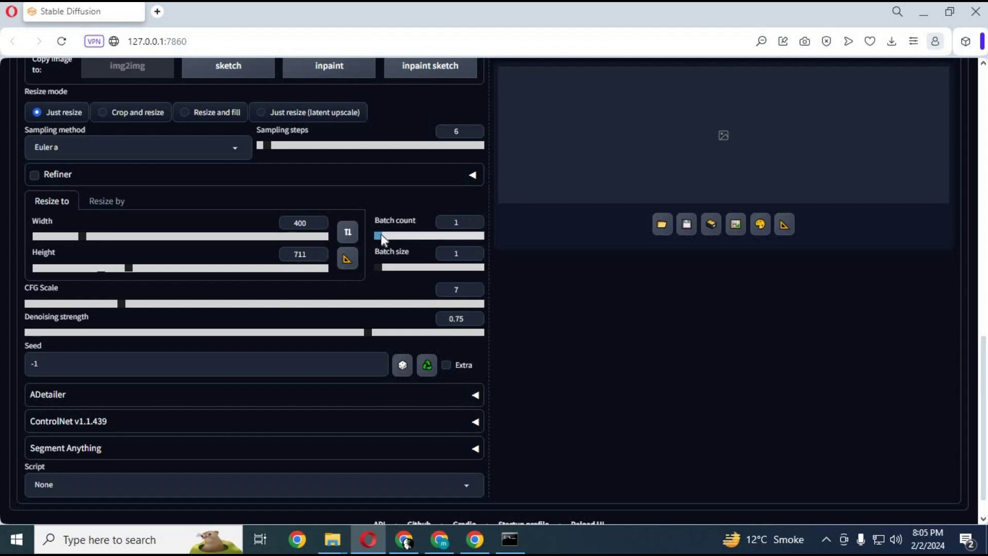
{"action": "scroll", "coordinate": [282, 305], "scroll_direction": "down", "scroll_amount": 1}
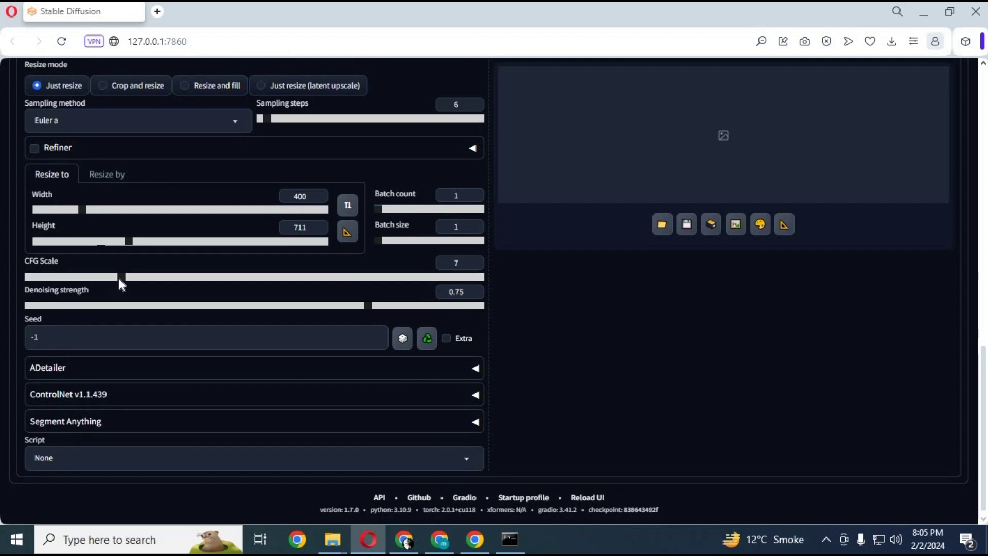
{"action": "left_click_drag", "start_coordinate": [90, 276], "coordinate": [35, 274]}
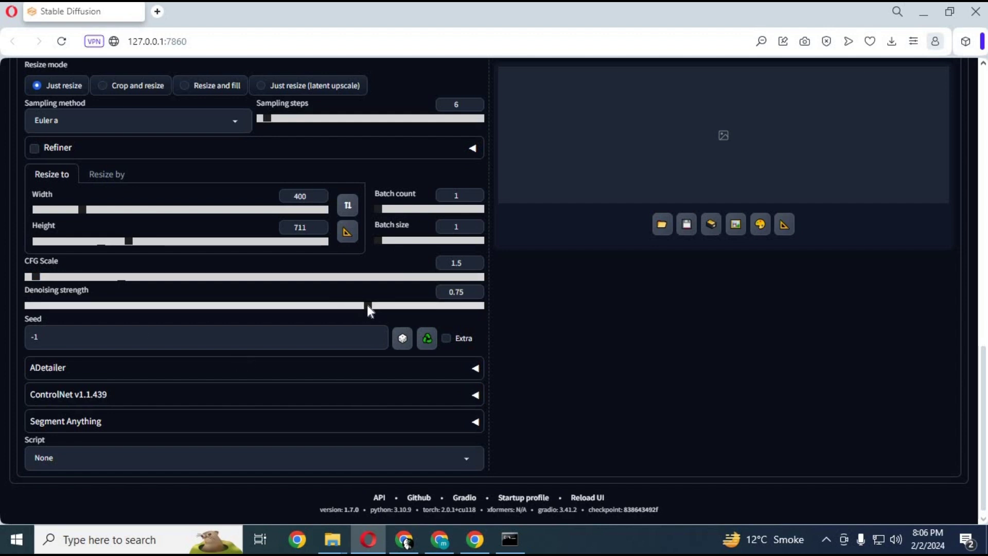
{"action": "left_click_drag", "start_coordinate": [369, 309], "coordinate": [510, 306]}
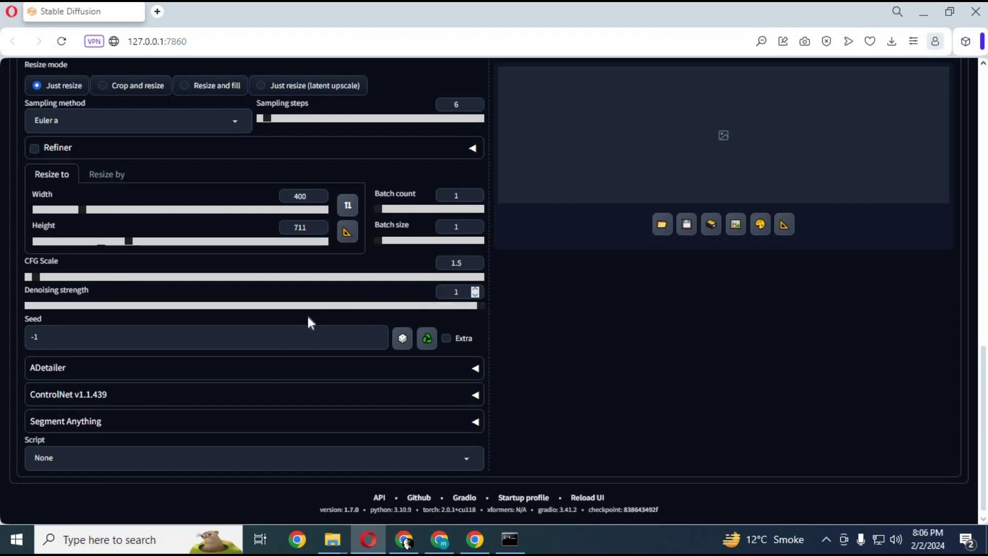
{"action": "double_click", "coordinate": [57, 343]}
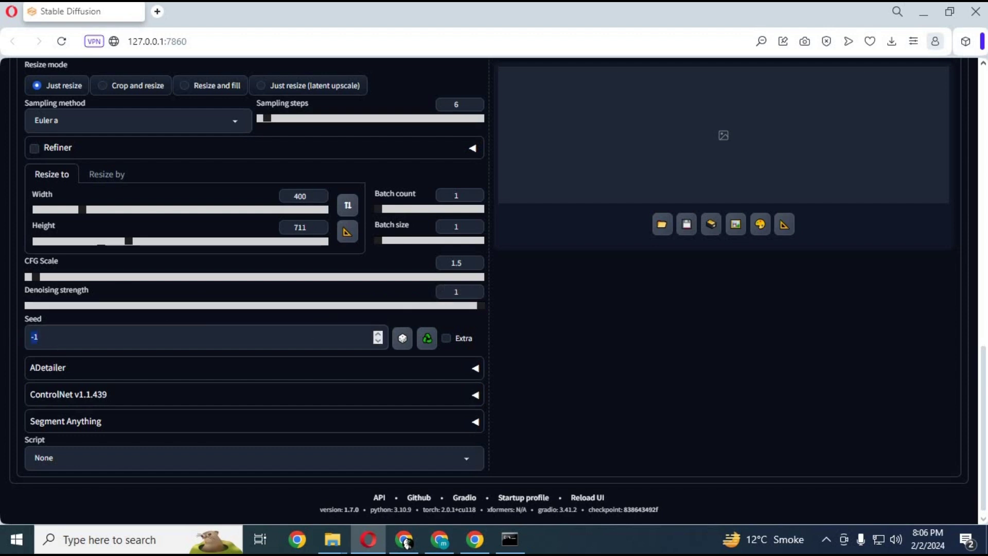
{"action": "type", "text": "1214523451"}
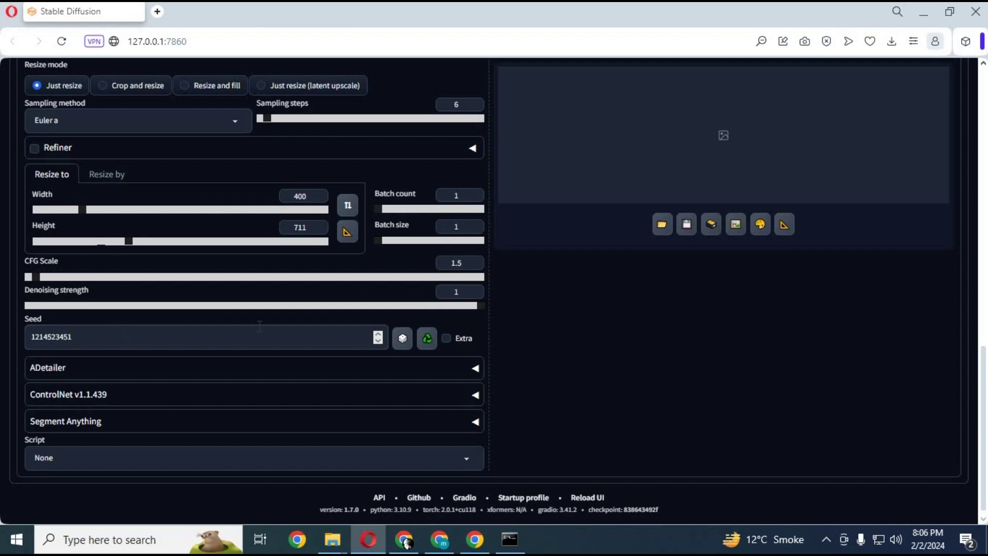
{"action": "key", "text": "Down"}
{"action": "key", "text": "Down"}
Step: Expand ControlNet and enable Unit 0 with Low VRAM and Pixel Perfect ticked
{"action": "left_click", "coordinate": [72, 397]}
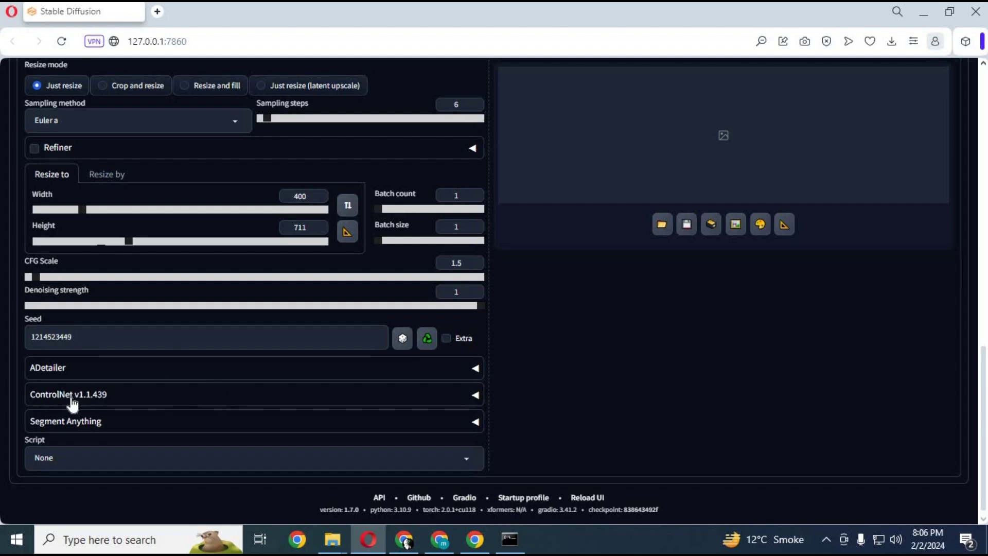
{"action": "scroll", "coordinate": [109, 381], "scroll_direction": "down", "scroll_amount": 3}
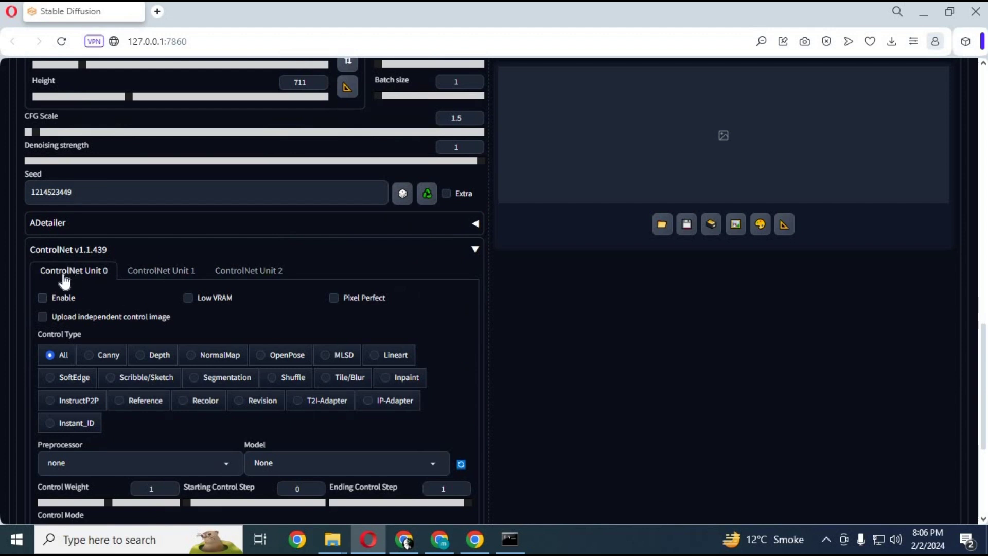
{"action": "left_click", "coordinate": [42, 298]}
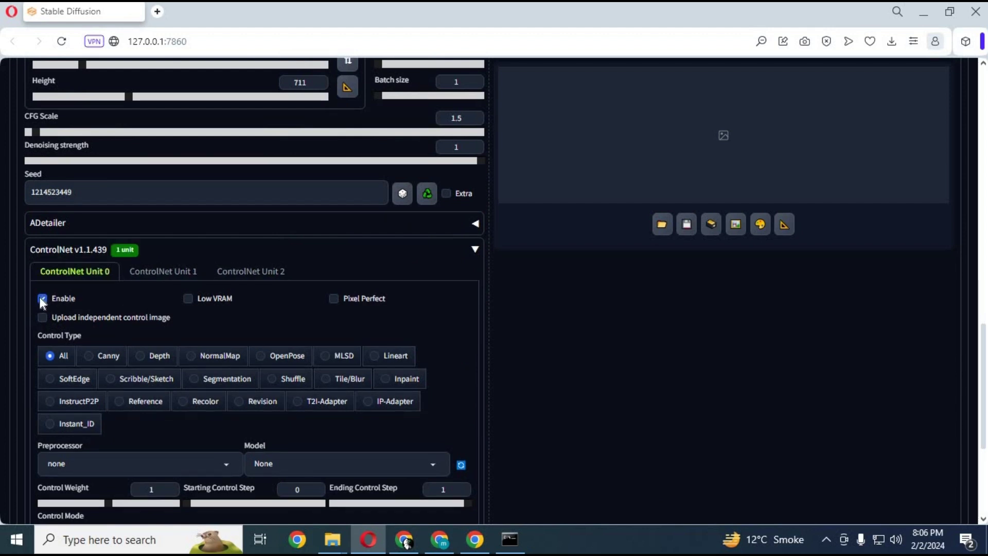
{"action": "left_click", "coordinate": [187, 299]}
{"action": "left_click", "coordinate": [332, 299]}
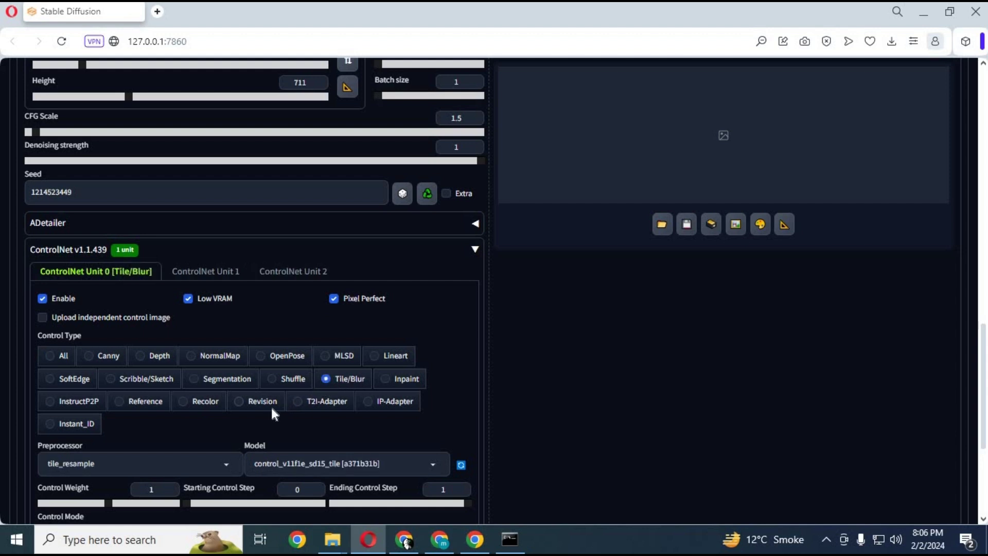
{"action": "scroll", "coordinate": [270, 406], "scroll_direction": "down", "scroll_amount": 2}
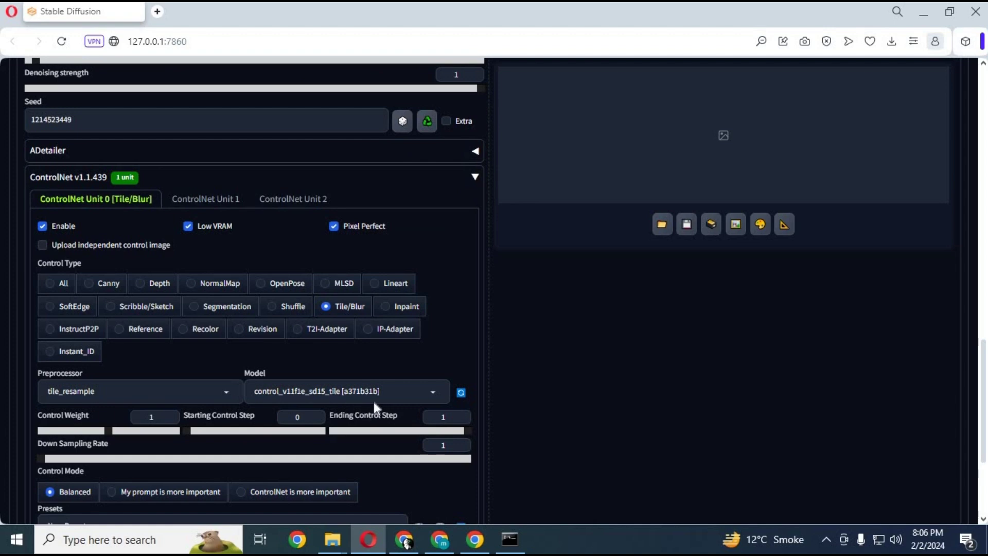
Step: Open the Hugging Face ControlNet-v1-1 file list and scroll down to control_v11f1e_sd15_tile
{"action": "left_click", "coordinate": [404, 540]}
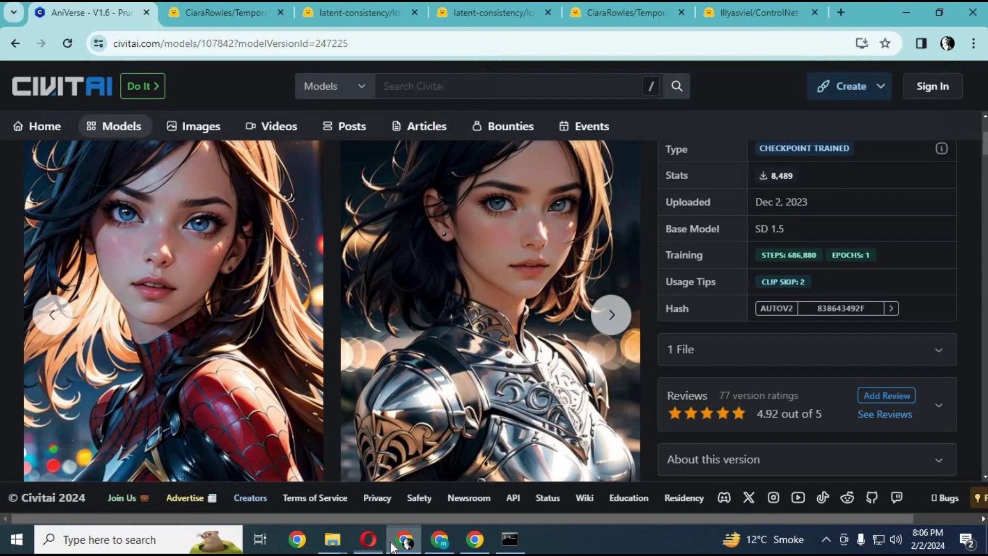
{"action": "left_click", "coordinate": [243, 13]}
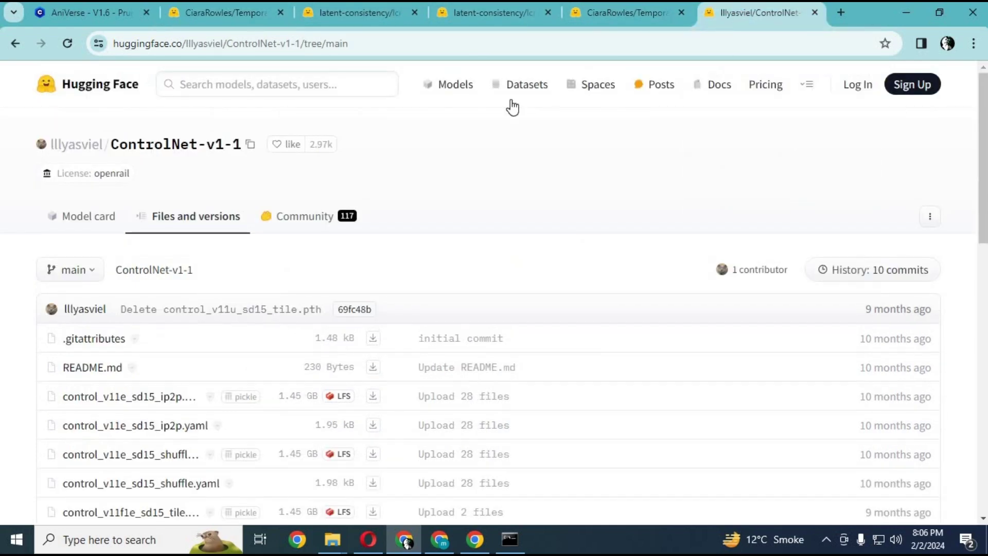
{"action": "scroll", "coordinate": [341, 154], "scroll_direction": "down", "scroll_amount": 4}
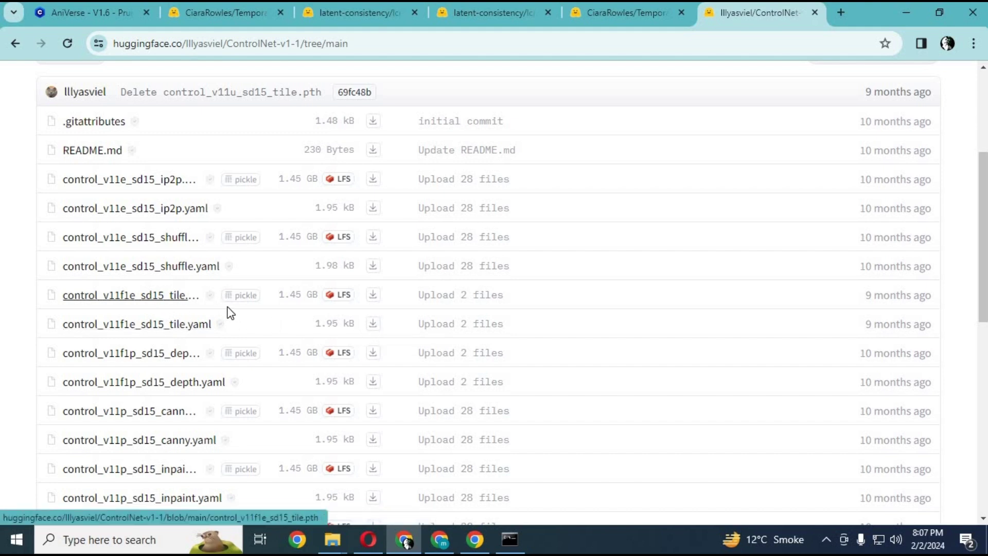
{"action": "scroll", "coordinate": [231, 435], "scroll_direction": "down", "scroll_amount": 4}
{"action": "scroll", "coordinate": [231, 436], "scroll_direction": "down", "scroll_amount": 5}
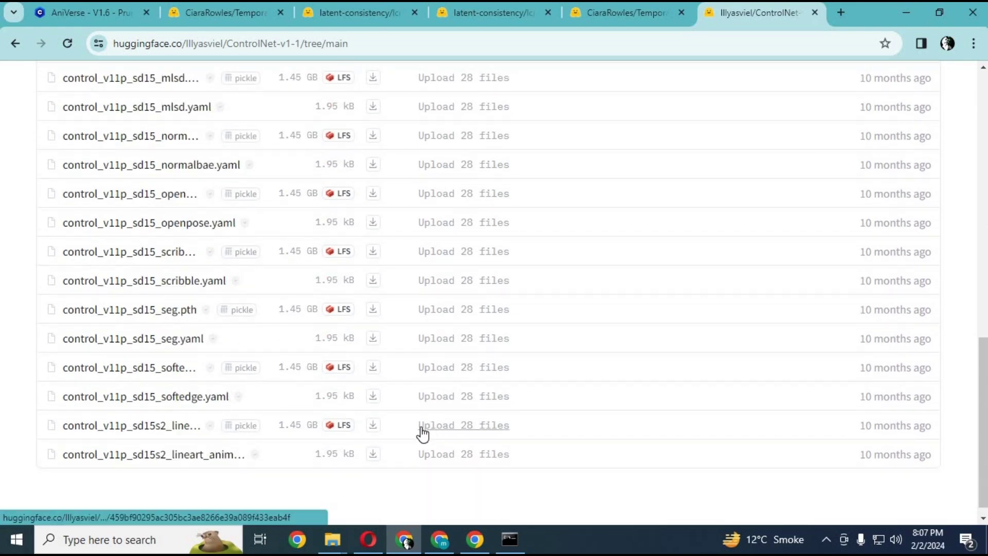
Step: Check the installed models in extensions > sd-webui-controlnet > models, then minimize File Explorer
{"action": "mouse_move", "coordinate": [333, 540]}
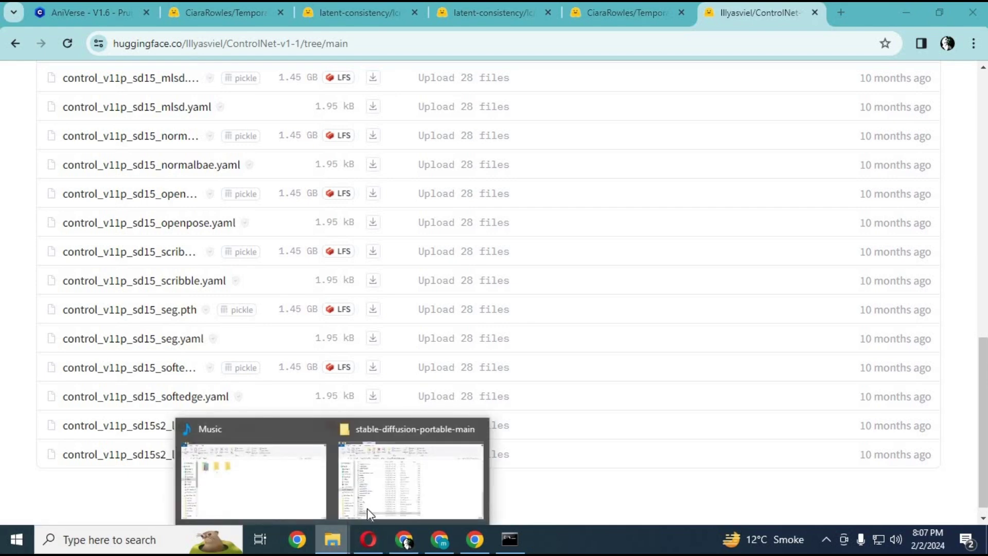
{"action": "left_click", "coordinate": [340, 449]}
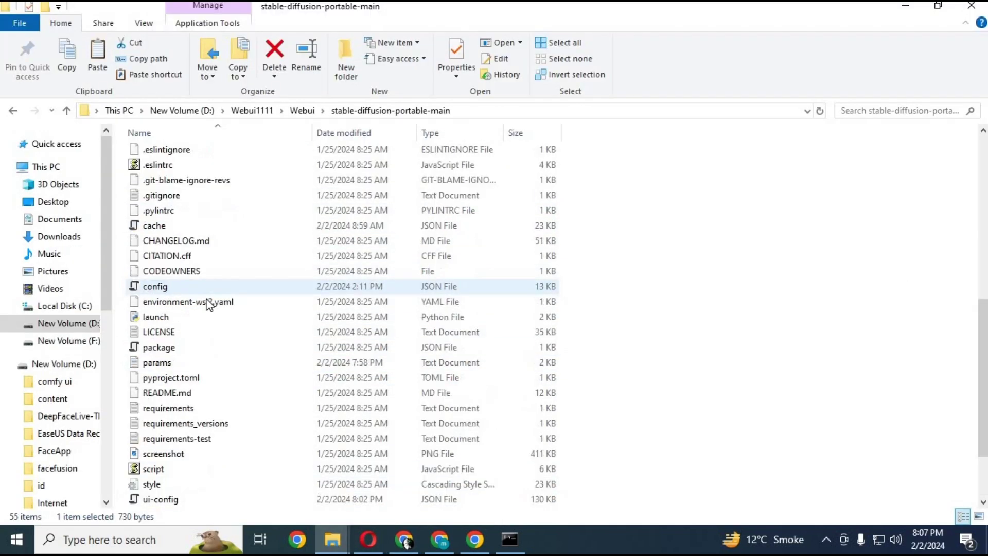
{"action": "scroll", "coordinate": [209, 304], "scroll_direction": "up", "scroll_amount": 7}
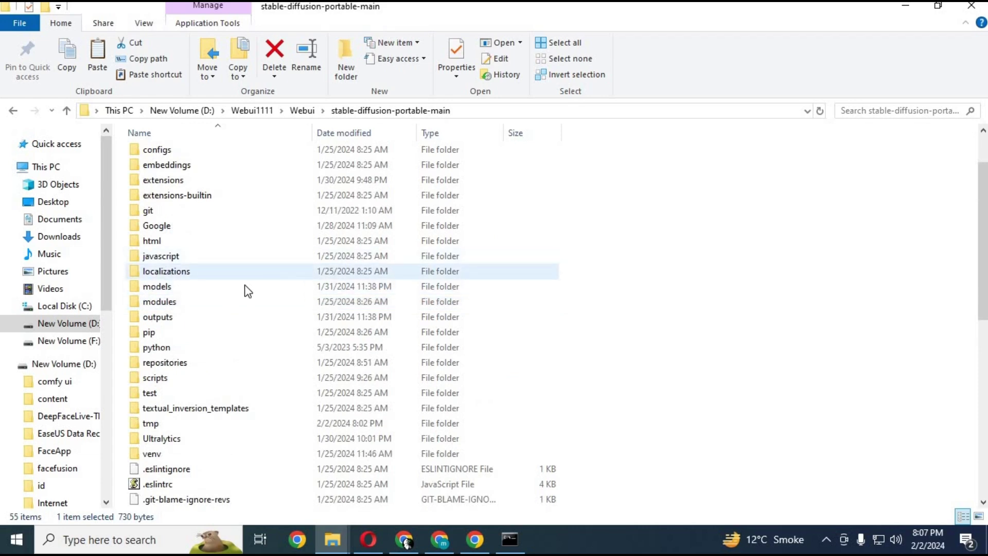
{"action": "double_click", "coordinate": [169, 181]}
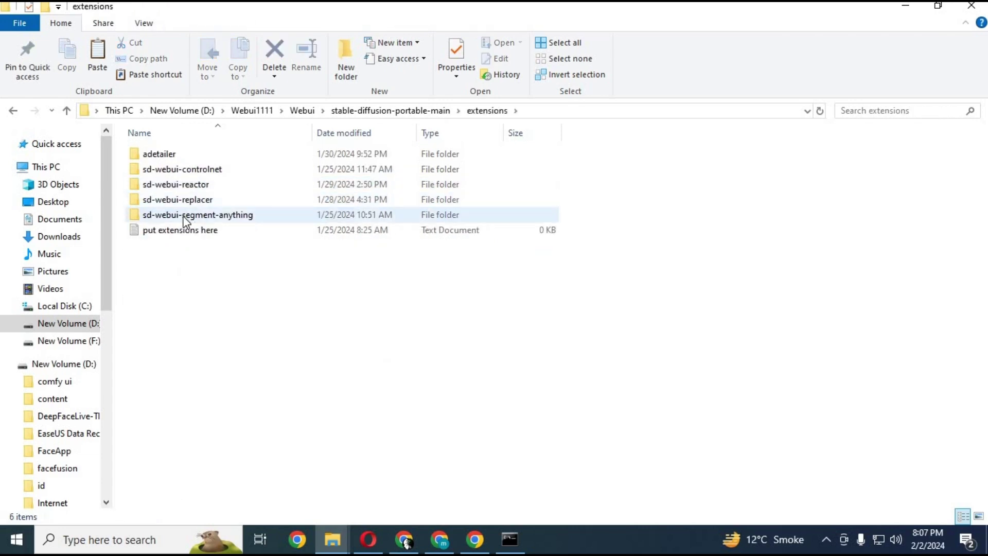
{"action": "double_click", "coordinate": [206, 170]}
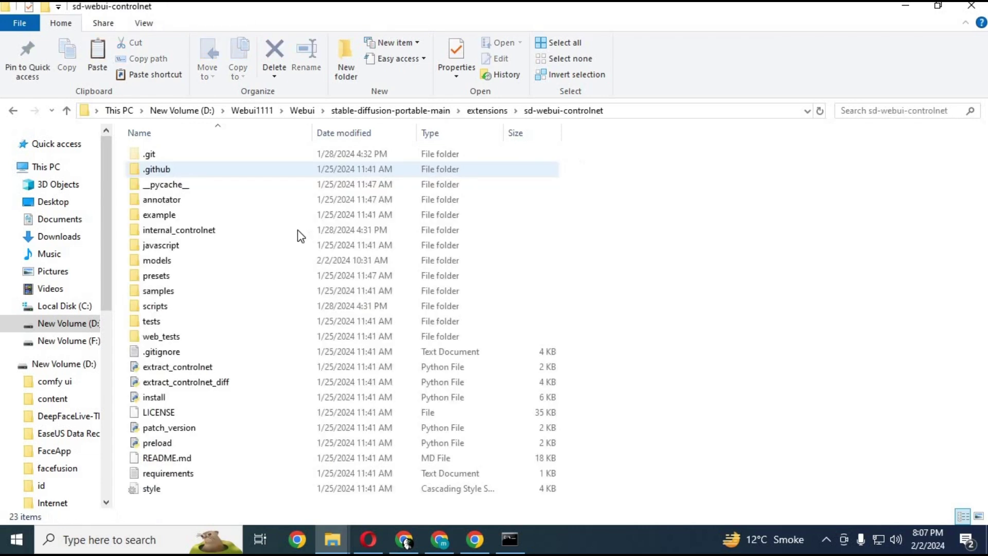
{"action": "double_click", "coordinate": [157, 261]}
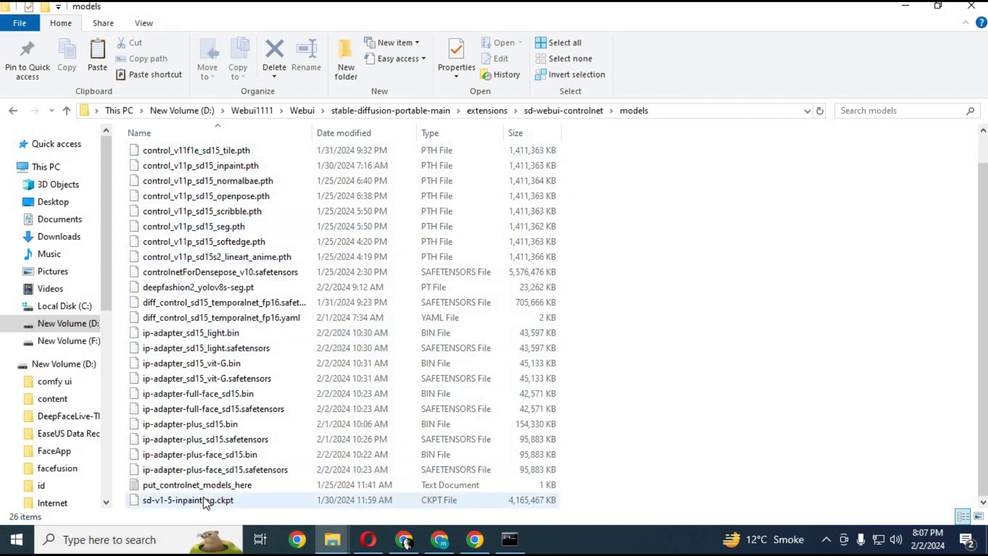
{"action": "left_click", "coordinate": [905, 7]}
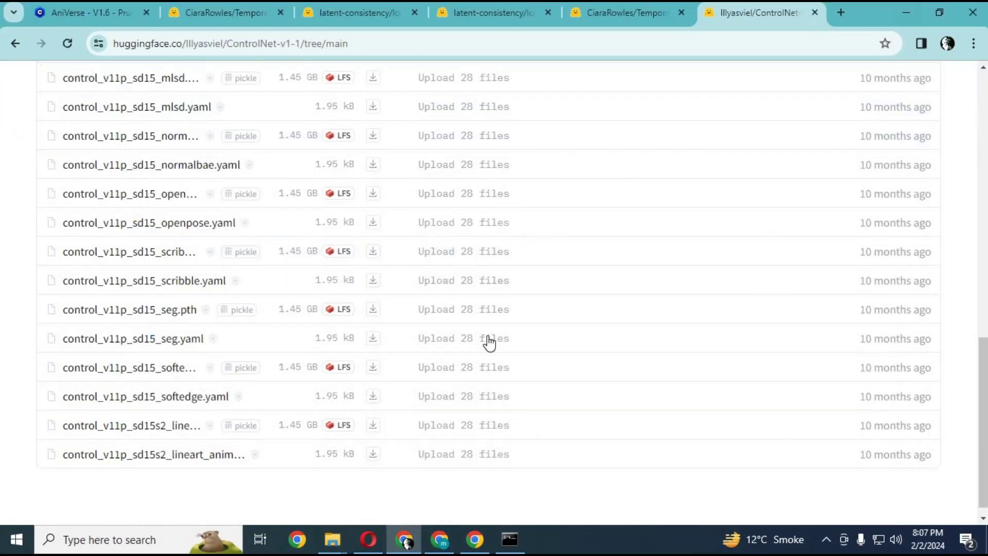
Step: Back in the WebUI, set Unit 0's control mode to 'ControlNet is more important'
{"action": "left_click", "coordinate": [368, 546]}
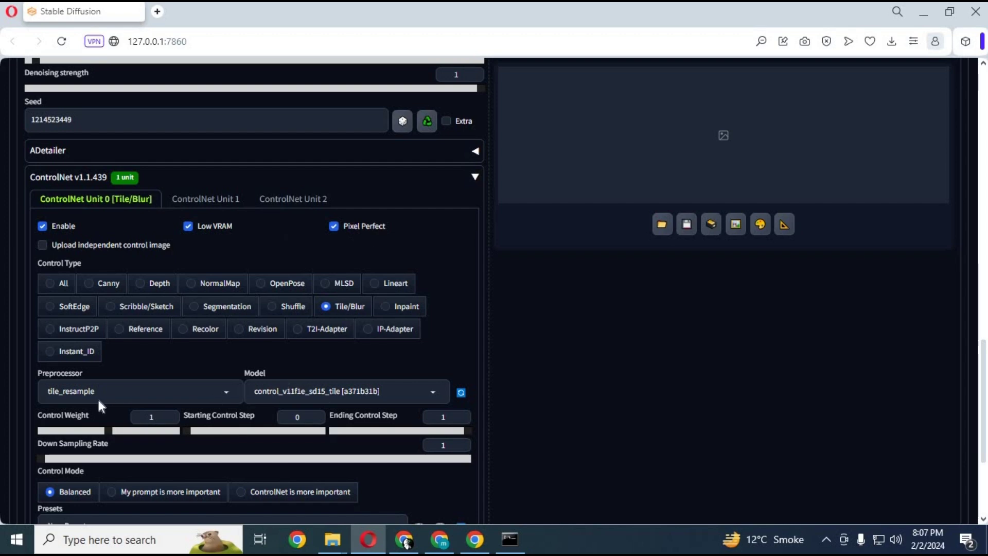
{"action": "scroll", "coordinate": [131, 395], "scroll_direction": "down", "scroll_amount": 3}
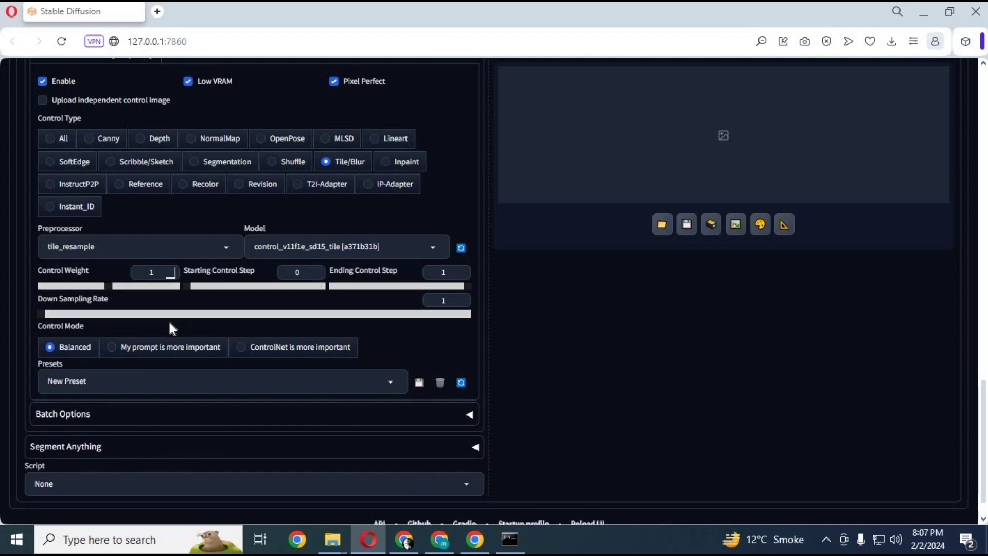
{"action": "left_click", "coordinate": [246, 353]}
{"action": "scroll", "coordinate": [279, 332], "scroll_direction": "up", "scroll_amount": 4}
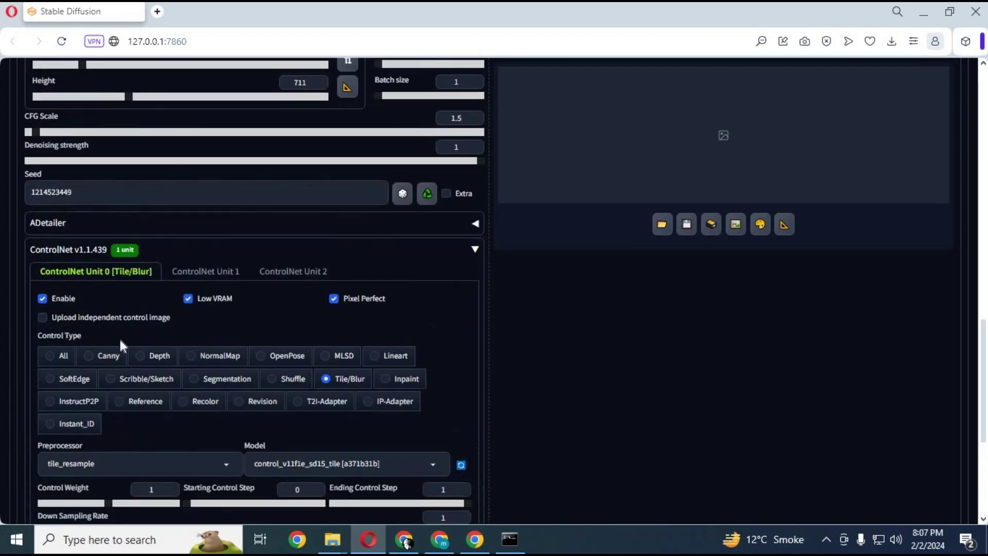
{"action": "left_click", "coordinate": [201, 277]}
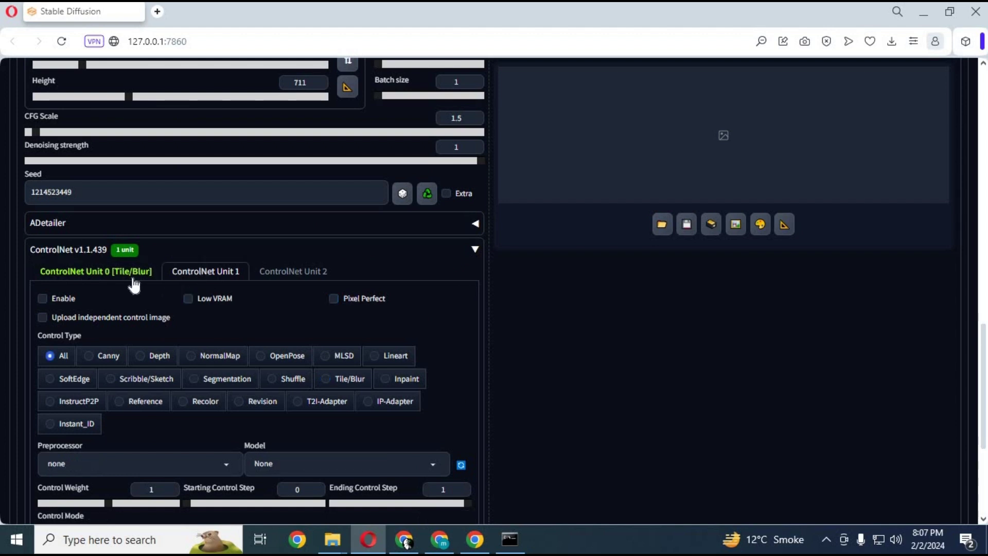
Step: Enable Unit 1 with Low VRAM, diff_control_sd15_temporalnet_fp16 and 'ControlNet is more important'
{"action": "left_click", "coordinate": [41, 299]}
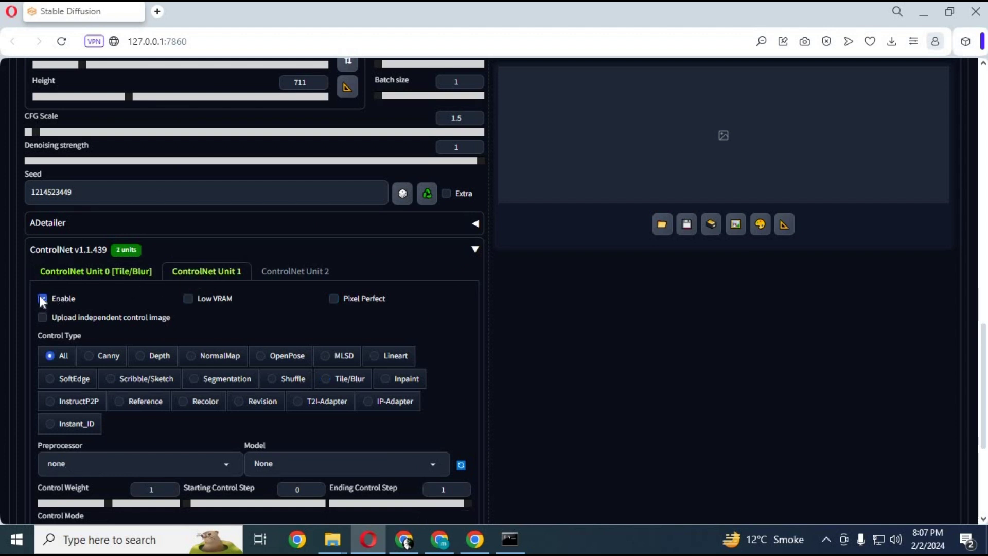
{"action": "left_click", "coordinate": [188, 299]}
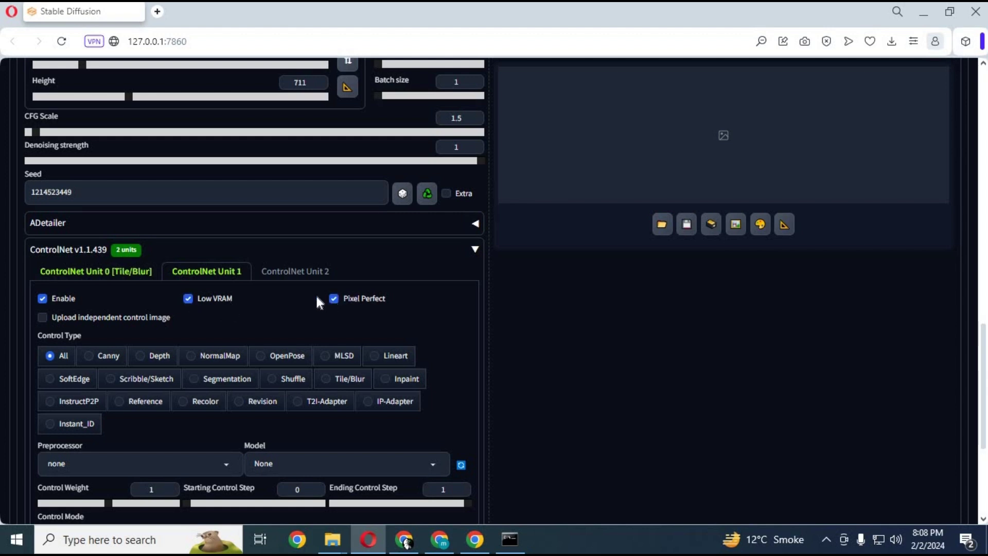
{"action": "scroll", "coordinate": [196, 307], "scroll_direction": "down", "scroll_amount": 2}
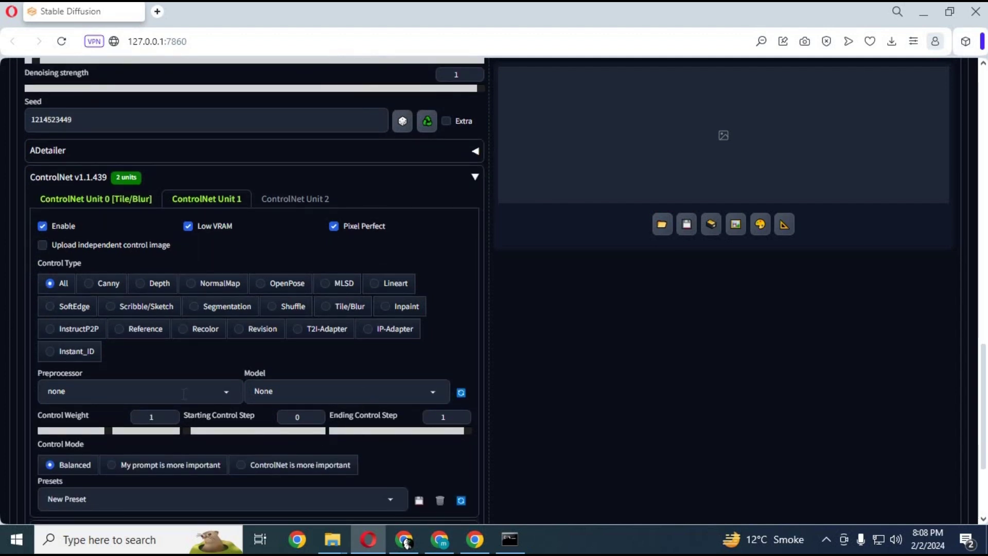
{"action": "left_click", "coordinate": [277, 400]}
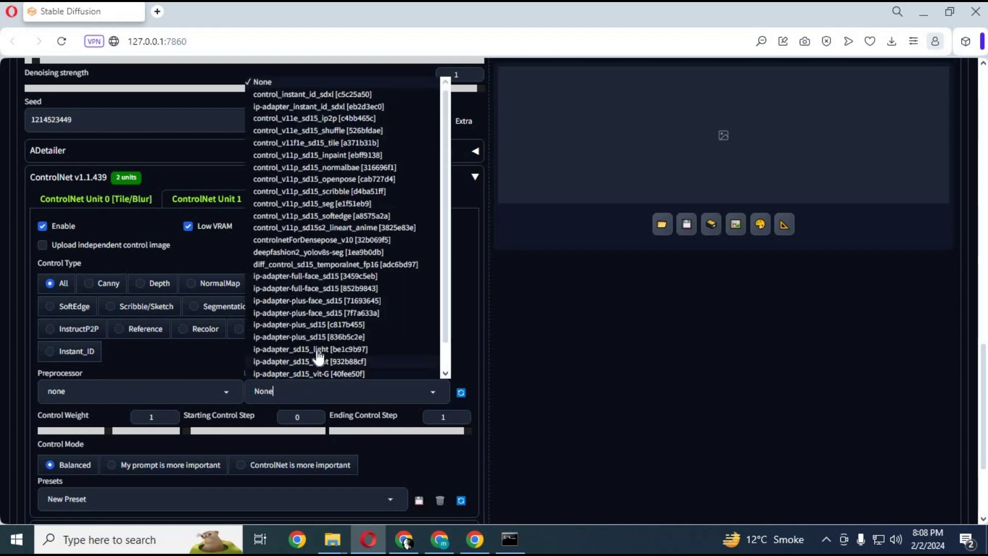
{"action": "left_click", "coordinate": [294, 265]}
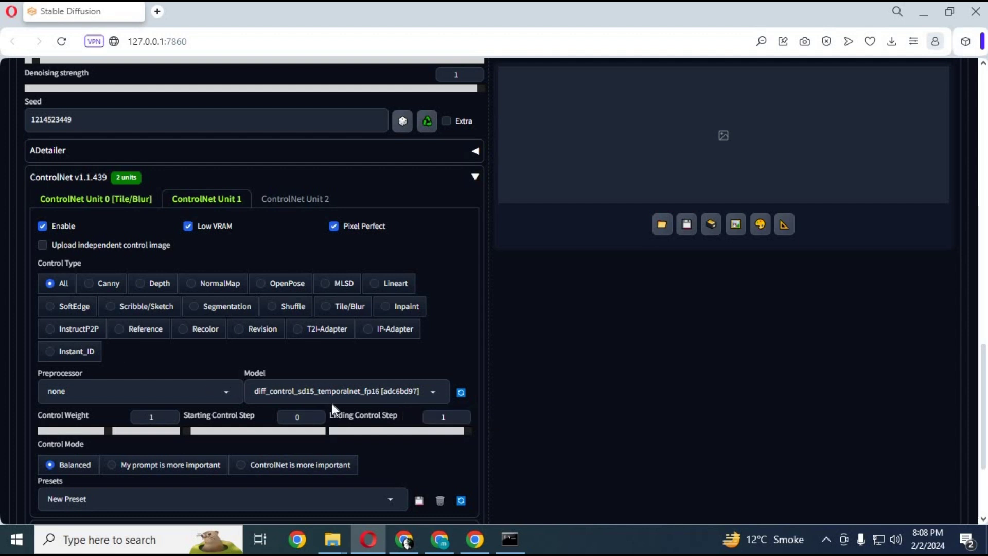
{"action": "scroll", "coordinate": [190, 428], "scroll_direction": "down", "scroll_amount": 3}
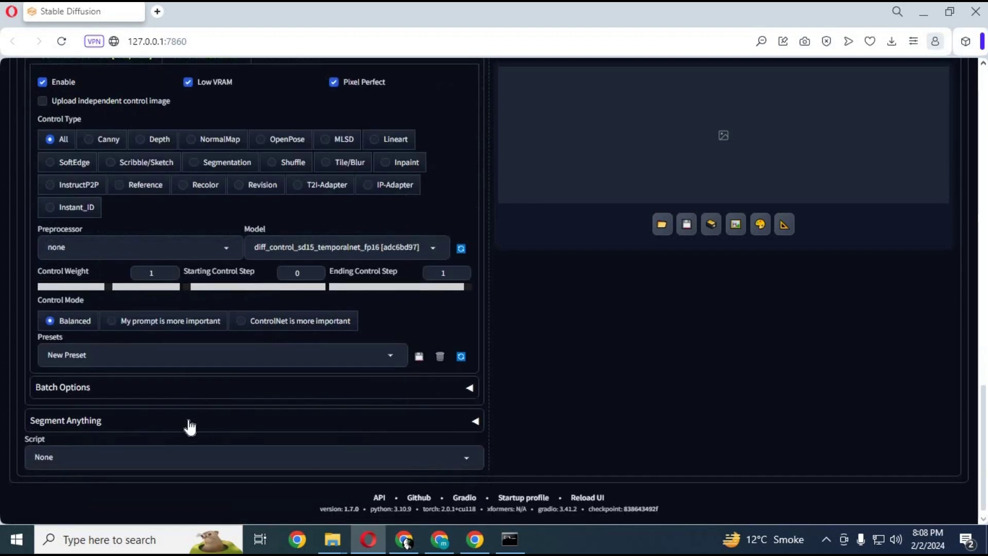
{"action": "left_click", "coordinate": [297, 326]}
{"action": "scroll", "coordinate": [317, 356], "scroll_direction": "up", "scroll_amount": 6}
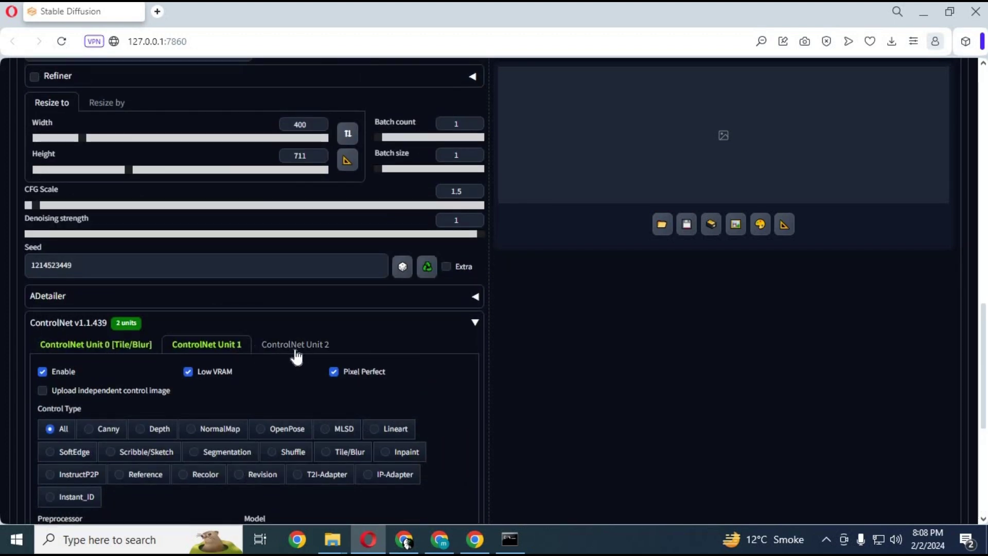
Step: Enable Unit 2 with Low VRAM, SoftEdge control type and 'ControlNet is more important'
{"action": "left_click", "coordinate": [286, 352]}
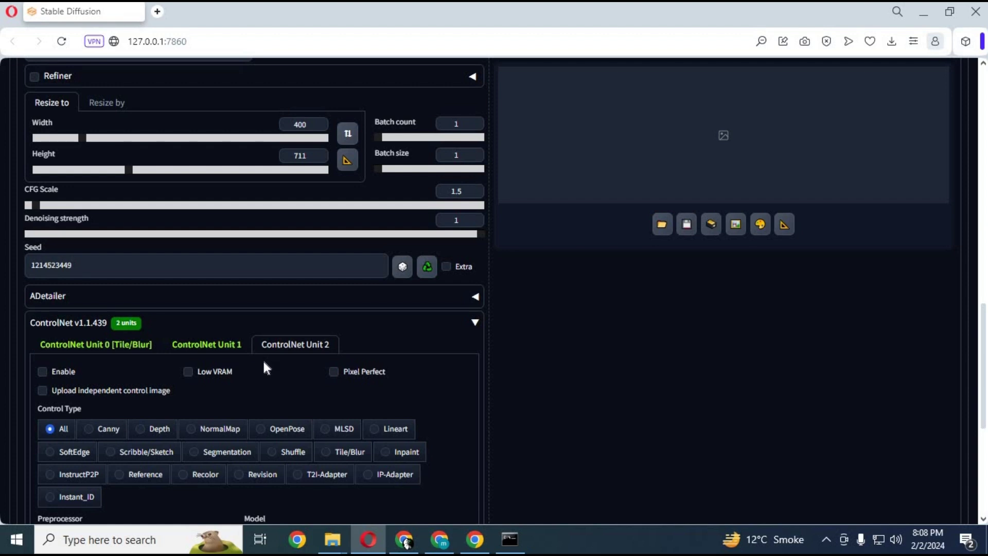
{"action": "left_click", "coordinate": [42, 372]}
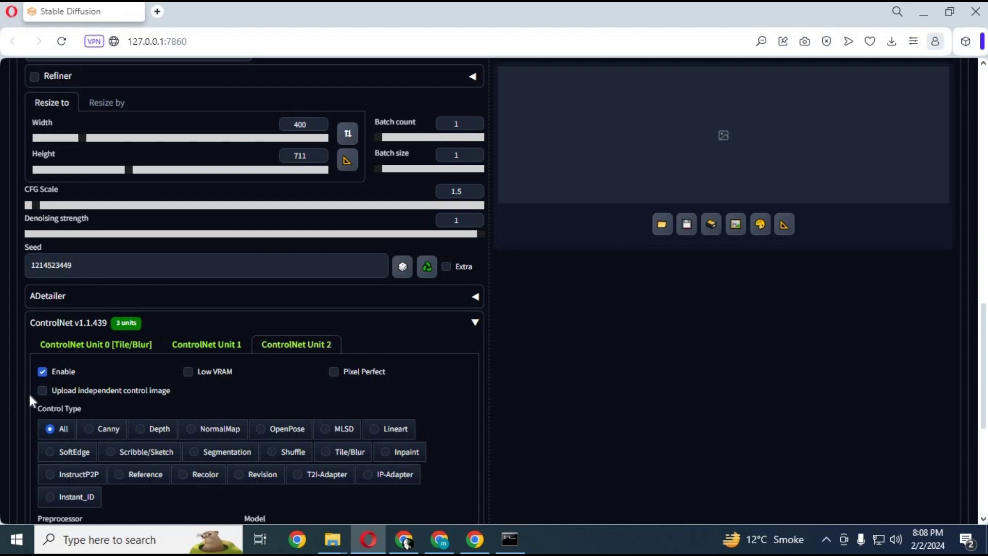
{"action": "left_click", "coordinate": [188, 372]}
{"action": "scroll", "coordinate": [309, 394], "scroll_direction": "down", "scroll_amount": 3}
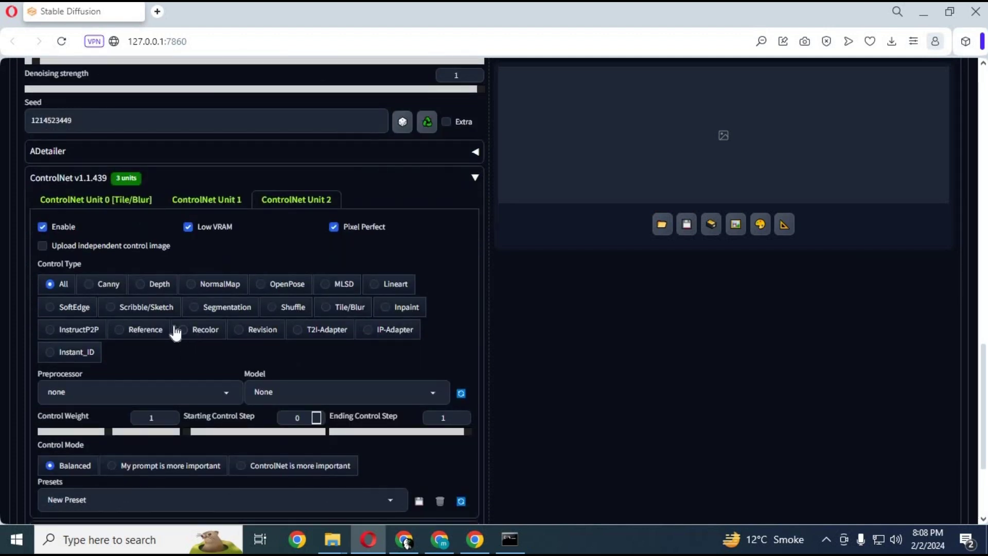
{"action": "left_click", "coordinate": [51, 307]}
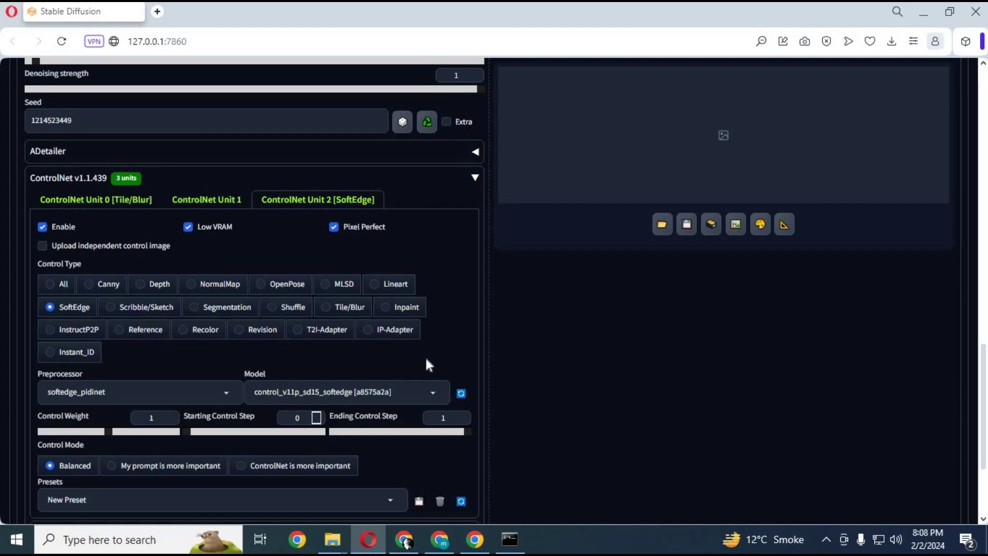
{"action": "scroll", "coordinate": [335, 402], "scroll_direction": "down", "scroll_amount": 3}
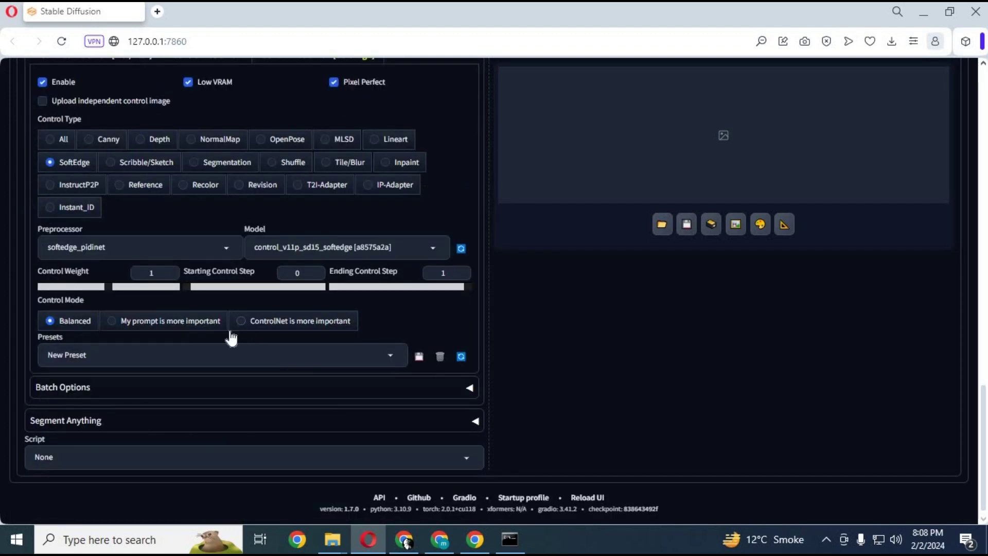
{"action": "left_click", "coordinate": [248, 323]}
{"action": "scroll", "coordinate": [252, 349], "scroll_direction": "up", "scroll_amount": 4}
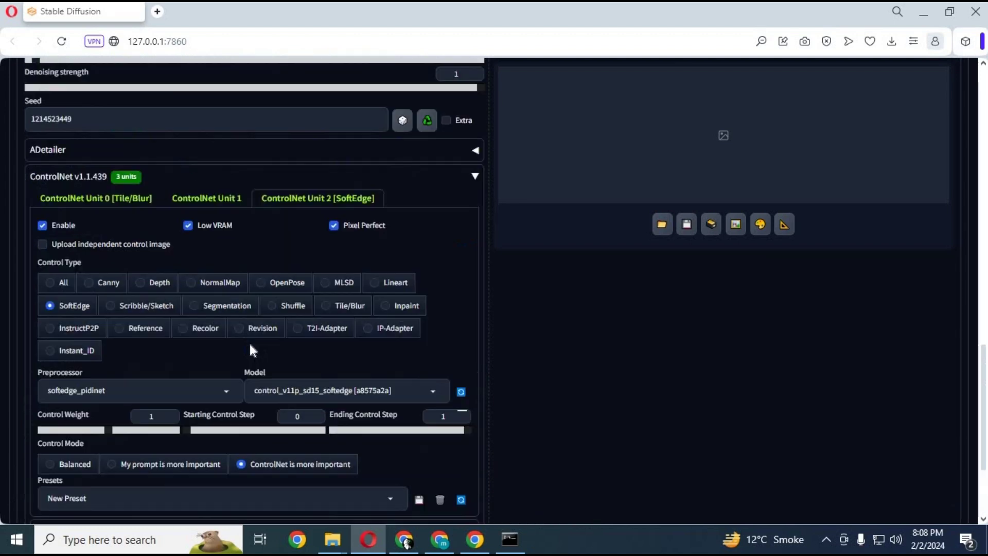
{"action": "scroll", "coordinate": [248, 341], "scroll_direction": "up", "scroll_amount": 7}
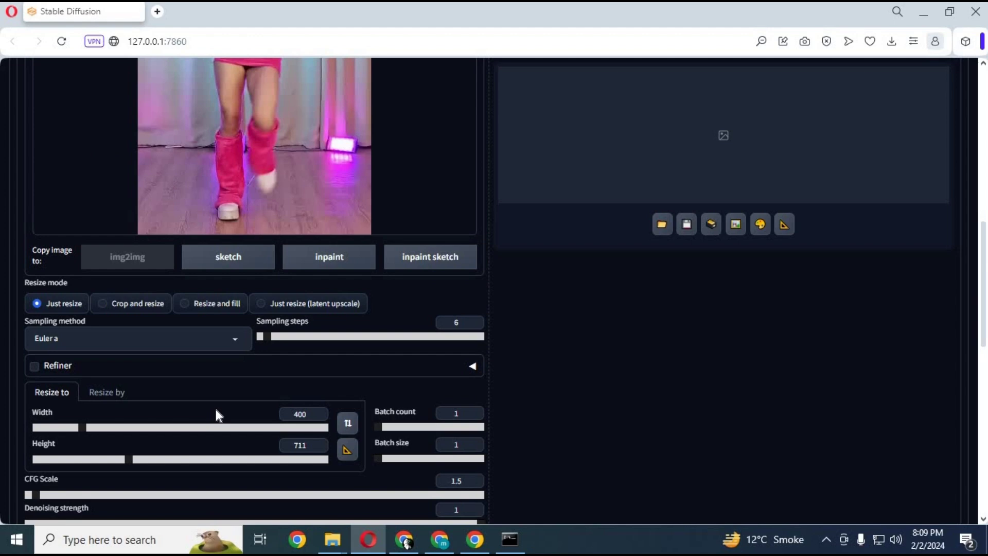
{"action": "scroll", "coordinate": [218, 416], "scroll_direction": "up", "scroll_amount": 10}
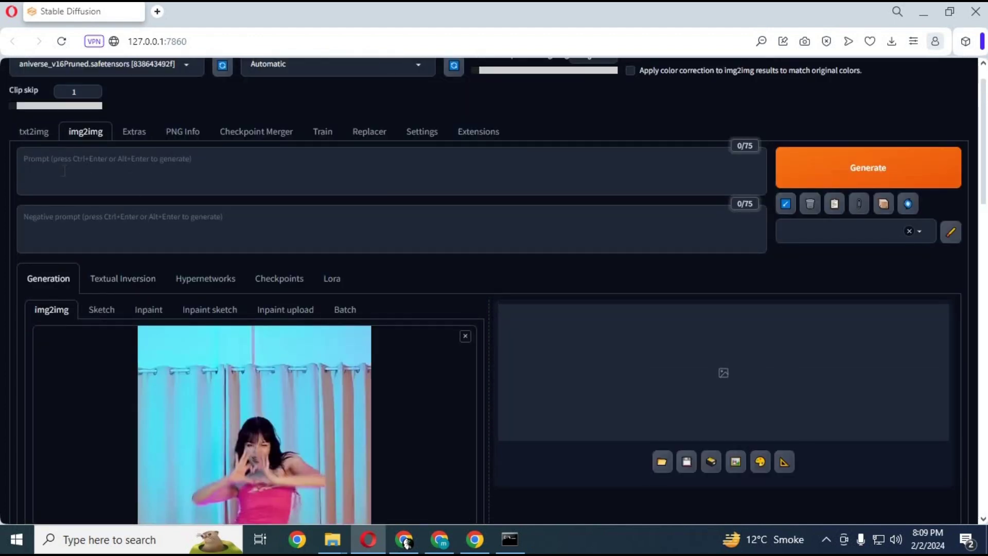
{"action": "left_click", "coordinate": [405, 545]}
Step: Copy the recommended NEGATIVE PROMPT from the AniVerse Civitai page, then return to the WebUI
{"action": "left_click", "coordinate": [82, 12]}
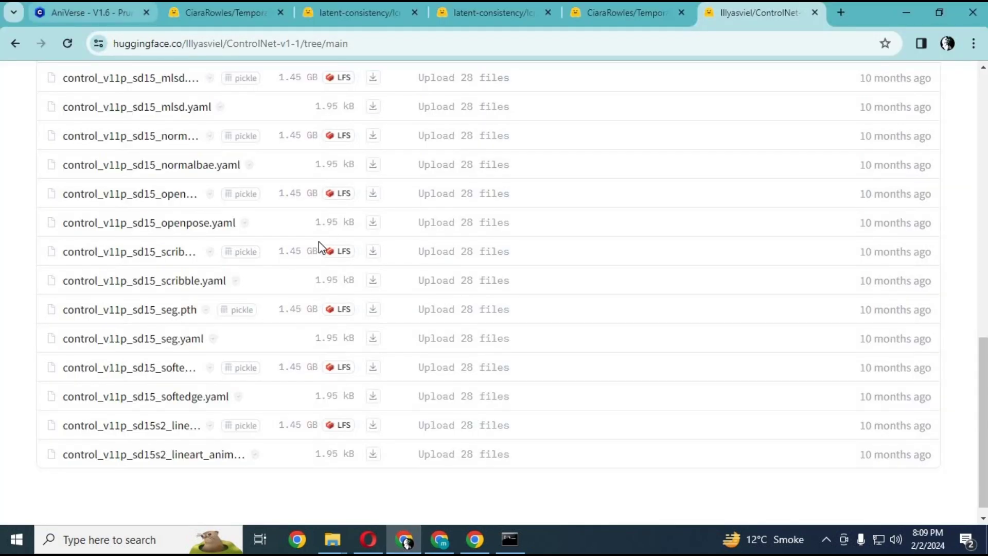
{"action": "scroll", "coordinate": [277, 265], "scroll_direction": "down", "scroll_amount": 6}
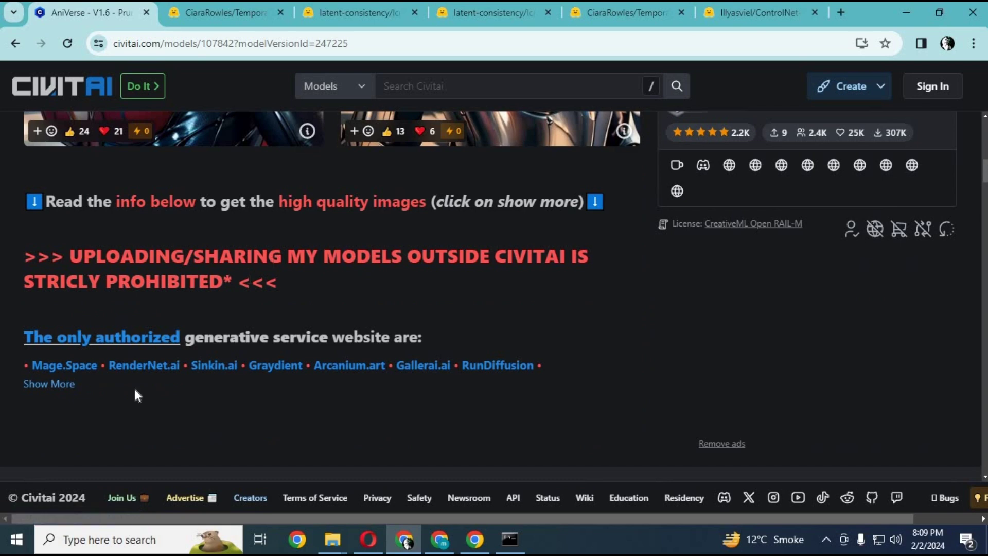
{"action": "scroll", "coordinate": [126, 350], "scroll_direction": "down", "scroll_amount": 11}
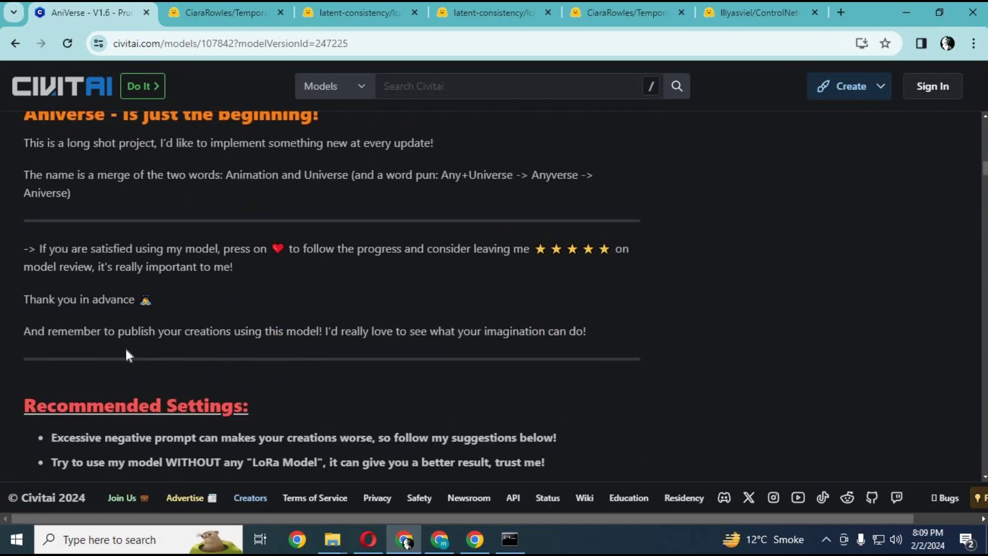
{"action": "scroll", "coordinate": [126, 350], "scroll_direction": "down", "scroll_amount": 8}
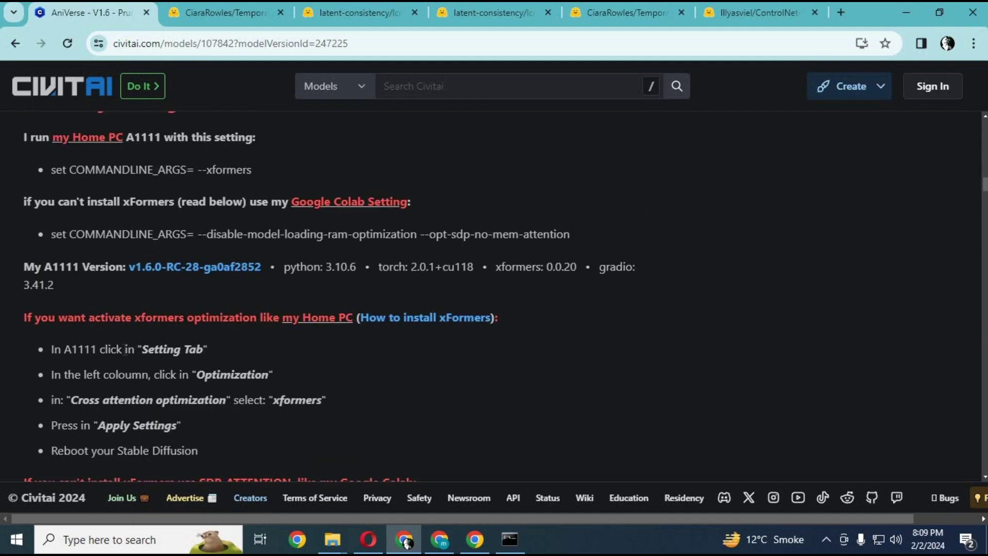
{"action": "scroll", "coordinate": [125, 350], "scroll_direction": "down", "scroll_amount": 4}
{"action": "scroll", "coordinate": [120, 348], "scroll_direction": "down", "scroll_amount": 12}
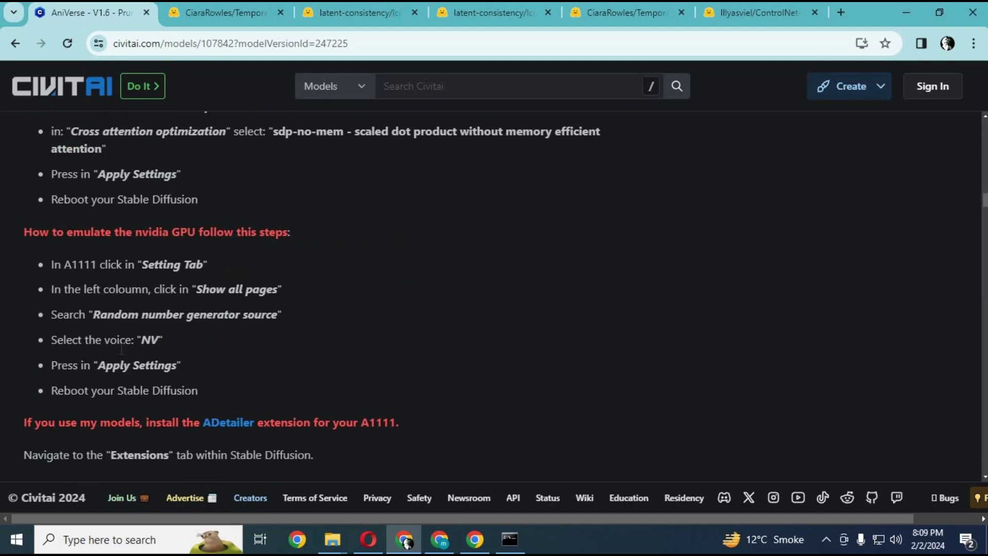
{"action": "scroll", "coordinate": [119, 348], "scroll_direction": "down", "scroll_amount": 8}
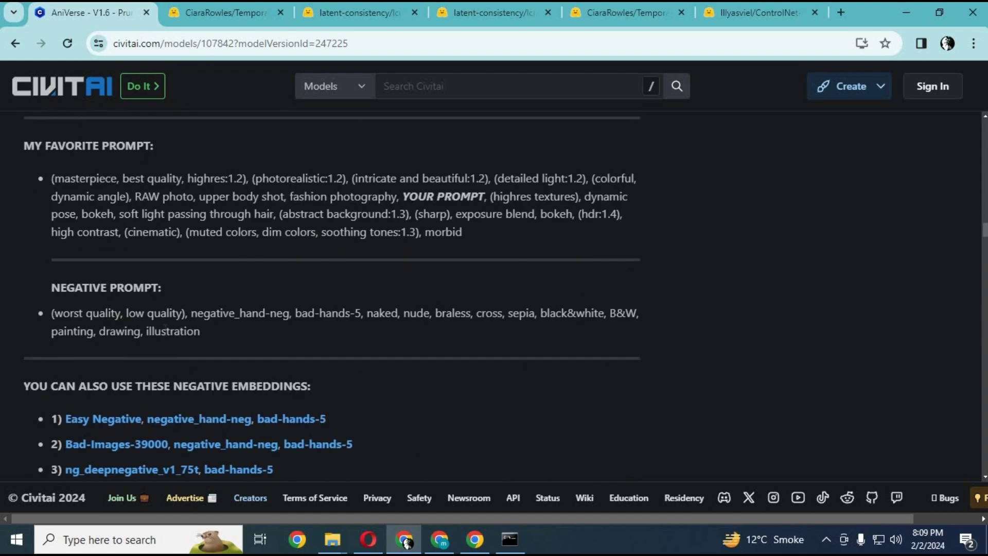
{"action": "left_click_drag", "start_coordinate": [200, 332], "coordinate": [52, 314]}
{"action": "right_click", "coordinate": [60, 319]}
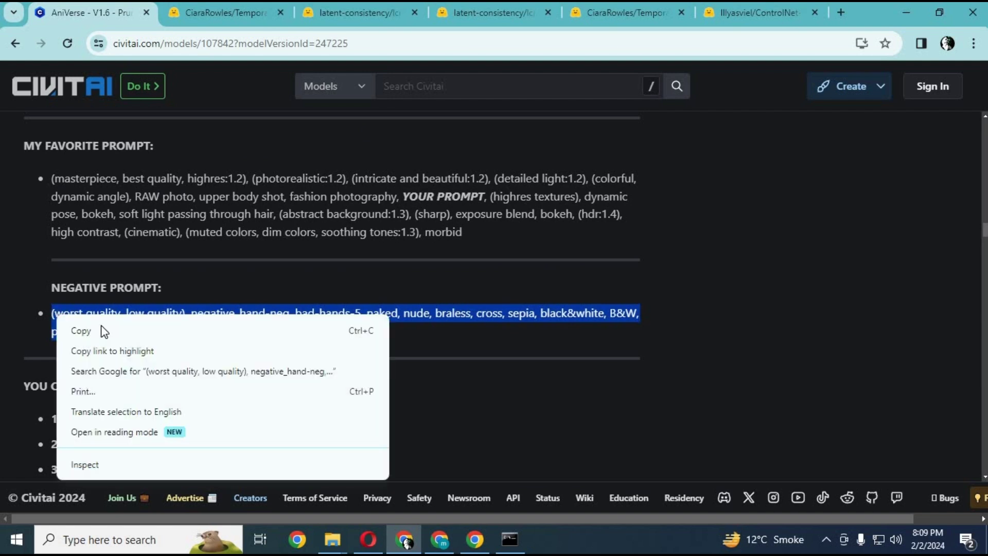
{"action": "left_click", "coordinate": [126, 322]}
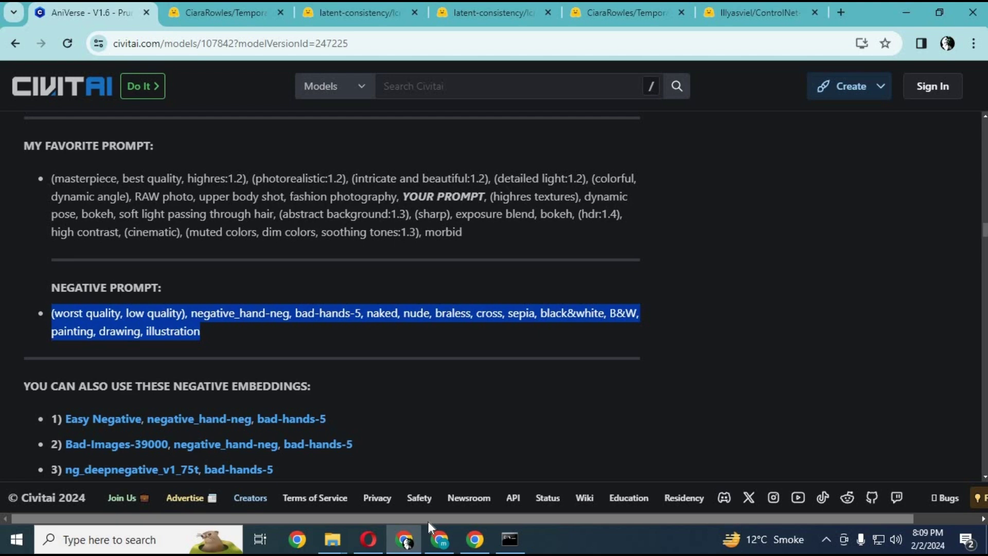
{"action": "left_click", "coordinate": [368, 540]}
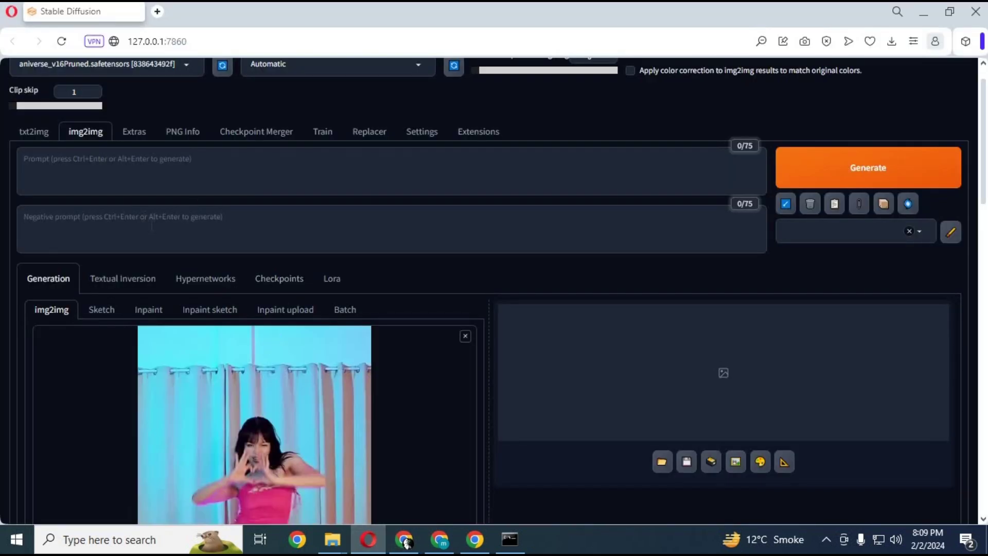
Step: Paste the AniVerse negative prompt into the img2img Negative prompt box, then go back to Civitai
{"action": "left_click", "coordinate": [107, 232]}
{"action": "right_click", "coordinate": [106, 230]}
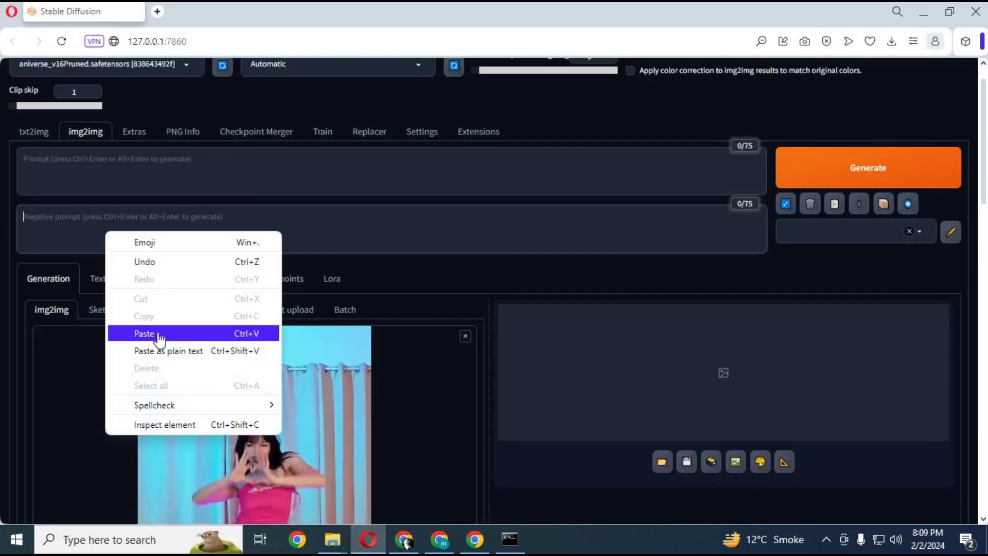
{"action": "left_click", "coordinate": [157, 335]}
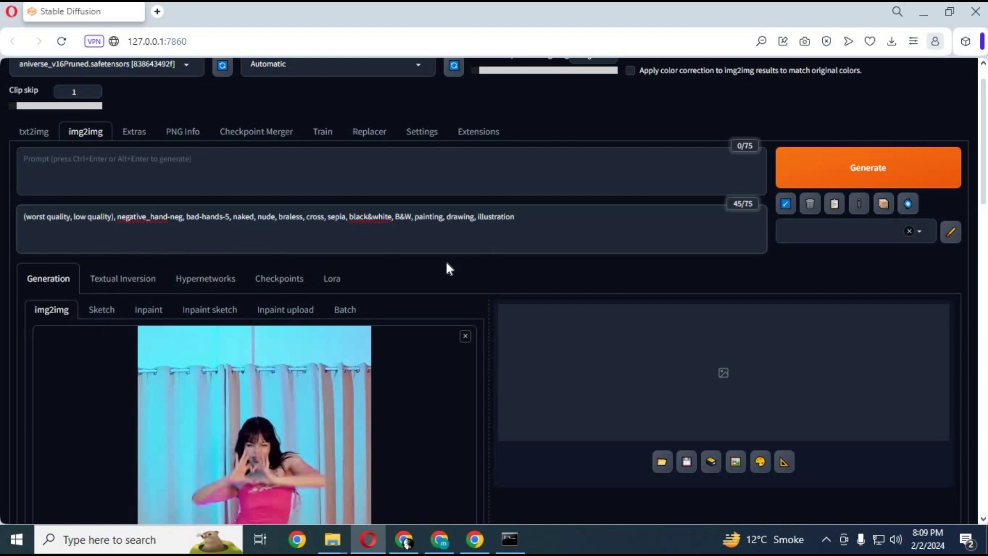
{"action": "left_click", "coordinate": [405, 539]}
{"action": "scroll", "coordinate": [356, 312], "scroll_direction": "up", "scroll_amount": 1}
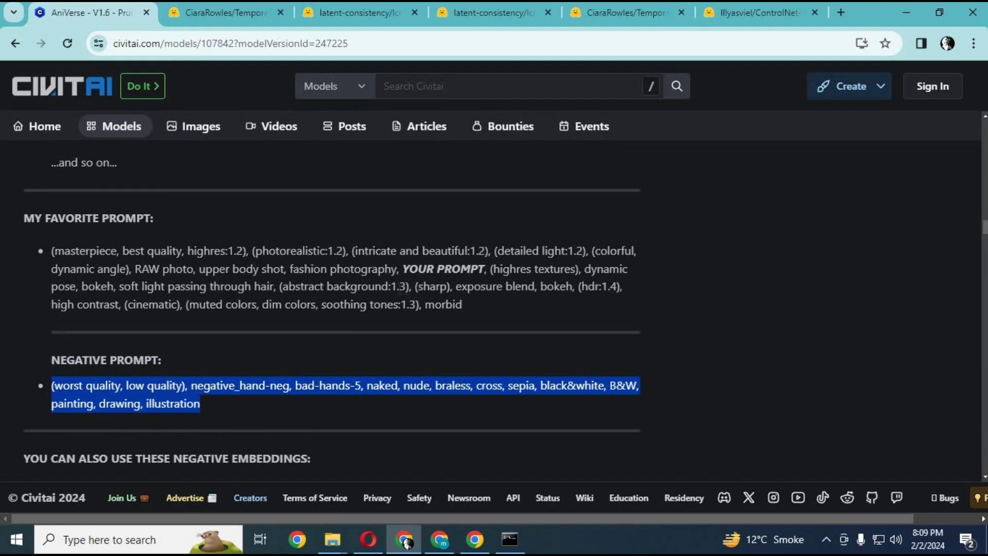
Step: Copy the AniVerse MY FAVORITE PROMPT paragraph, then switch back to the WebUI
{"action": "left_click_drag", "start_coordinate": [463, 305], "coordinate": [49, 248]}
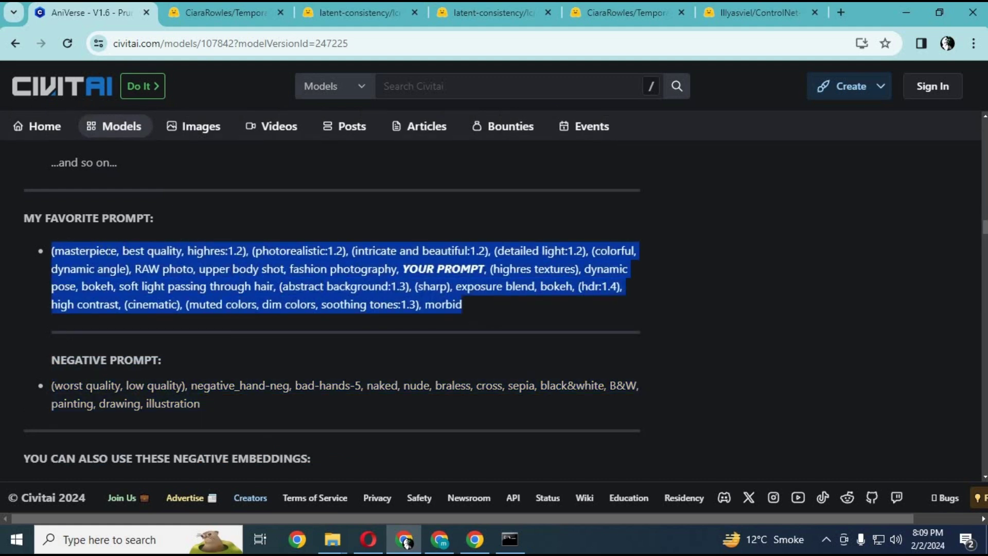
{"action": "right_click", "coordinate": [108, 252]}
{"action": "left_click", "coordinate": [153, 267]}
{"action": "left_click", "coordinate": [370, 547]}
Step: Paste the favorite prompt into img2img, replacing 'upper body' with 'full body' and the placeholder with 'blond hairs'
{"action": "left_click", "coordinate": [141, 180]}
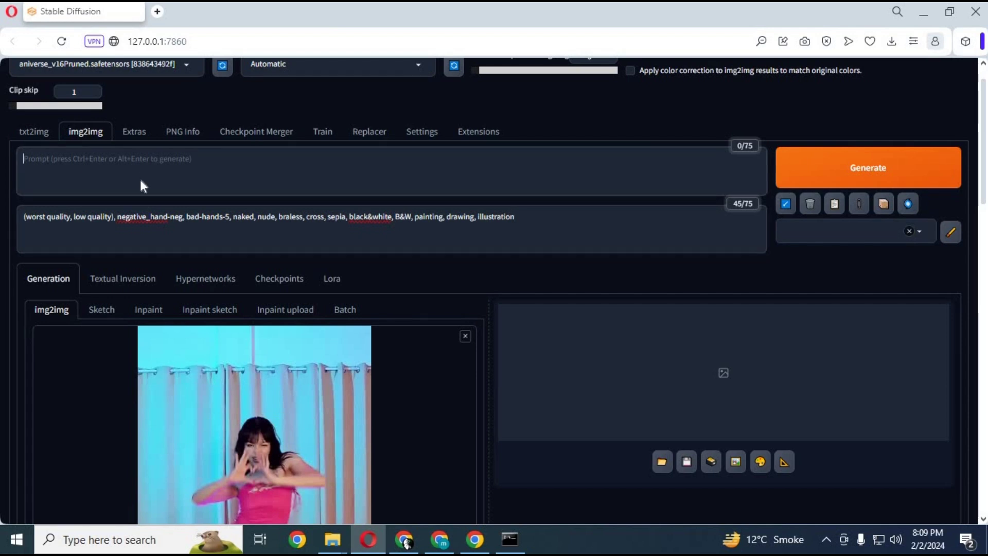
{"action": "right_click", "coordinate": [141, 179]}
{"action": "left_click", "coordinate": [216, 283]}
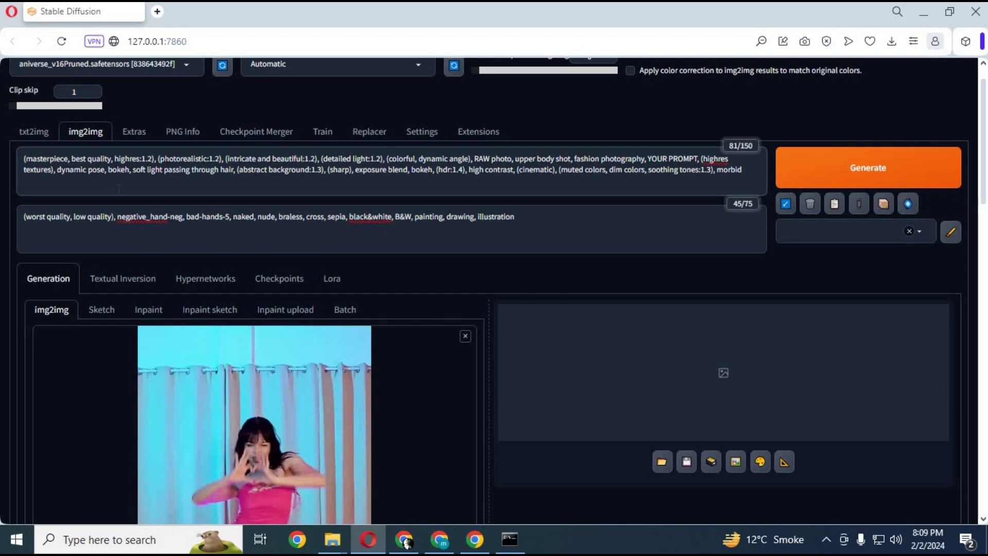
{"action": "left_click_drag", "start_coordinate": [516, 158], "coordinate": [555, 159]}
{"action": "type", "text": "full bo"}
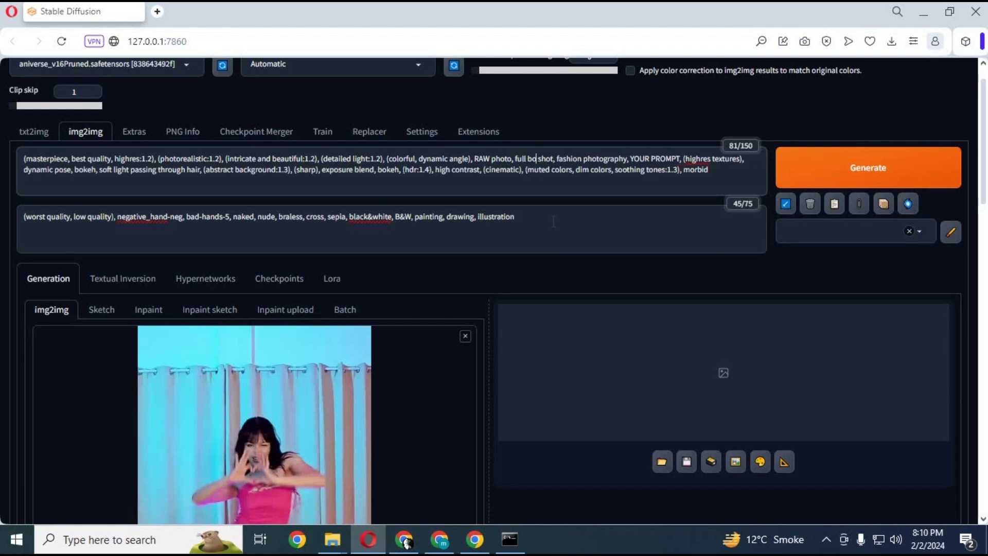
{"action": "type", "text": "dy"}
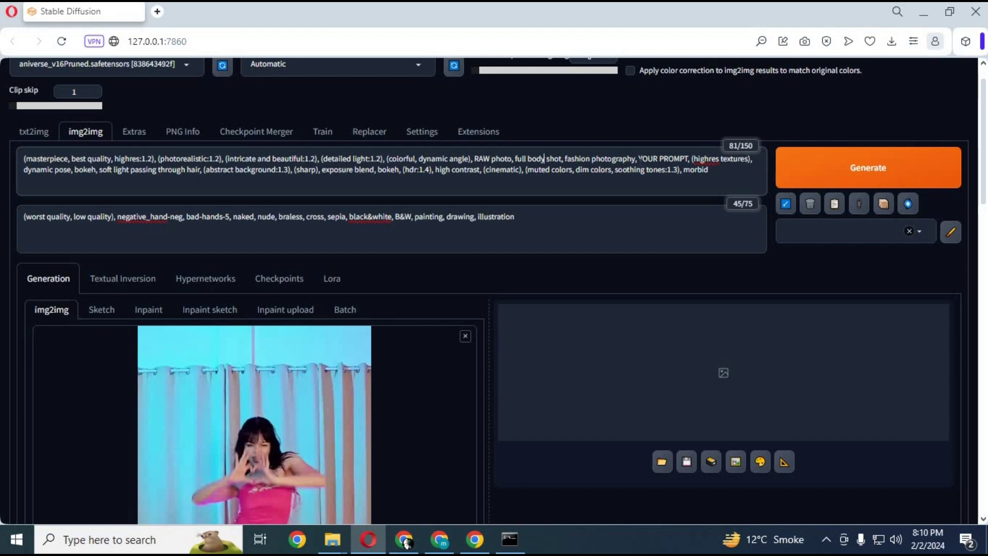
{"action": "left_click_drag", "start_coordinate": [639, 159], "coordinate": [668, 159]}
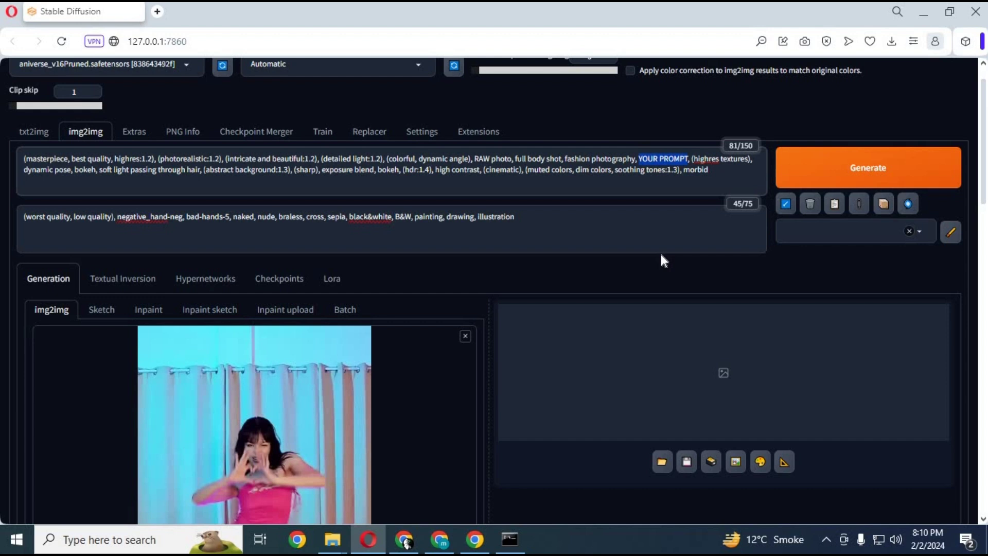
{"action": "type", "text": "blond h"}
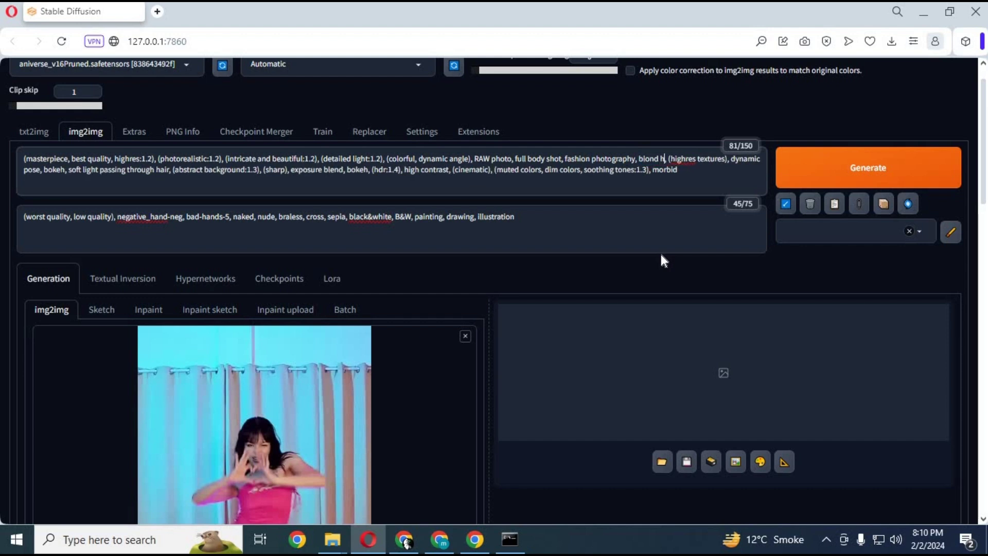
{"action": "type", "text": "airs"}
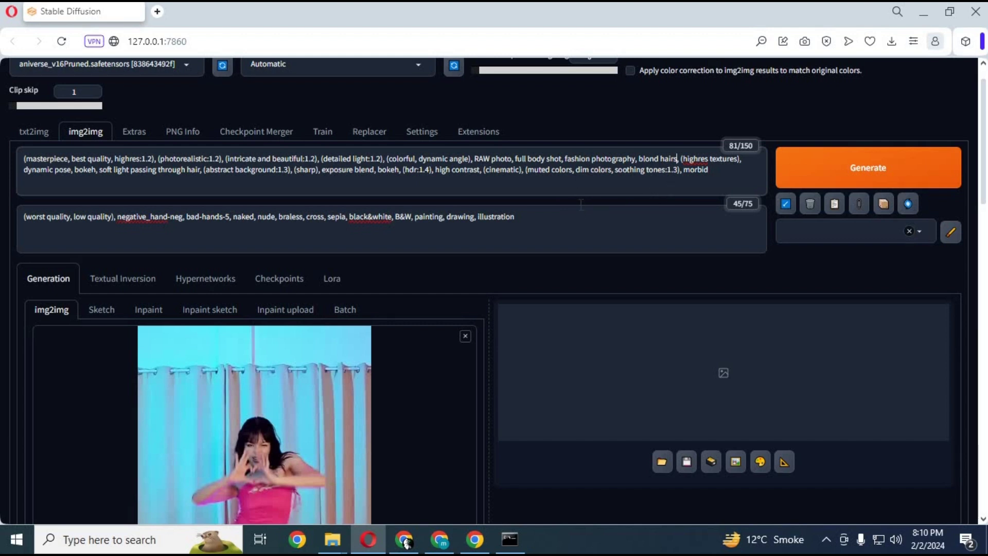
Step: Show the available LoRA models, then bring up the lcm-lora-sdv1-5 files page
{"action": "left_click", "coordinate": [333, 281]}
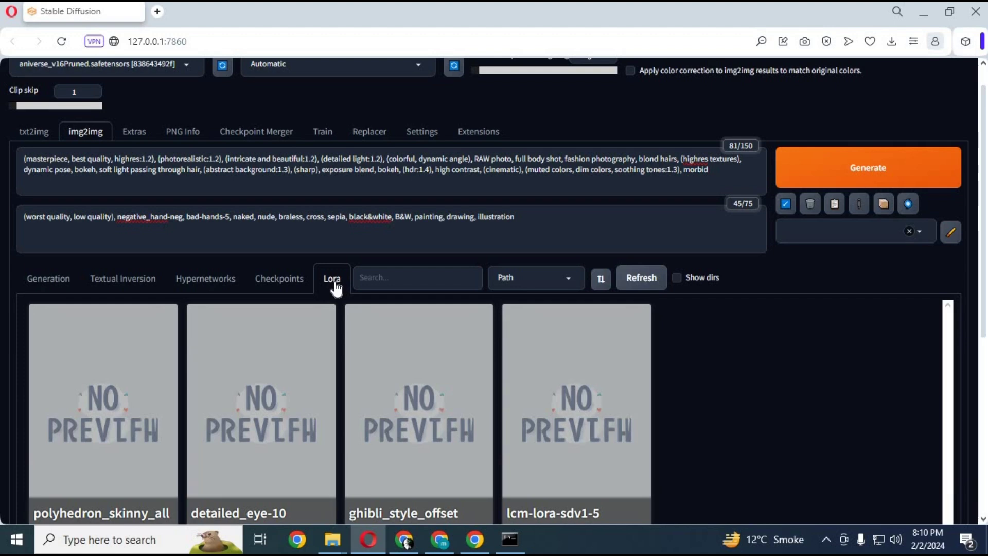
{"action": "left_click", "coordinate": [404, 539]}
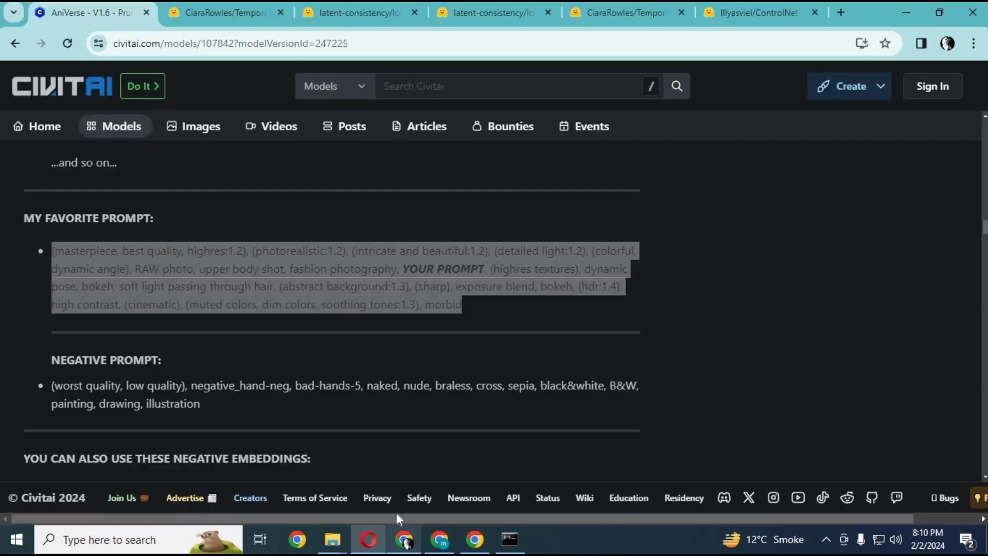
{"action": "left_click", "coordinate": [350, 13]}
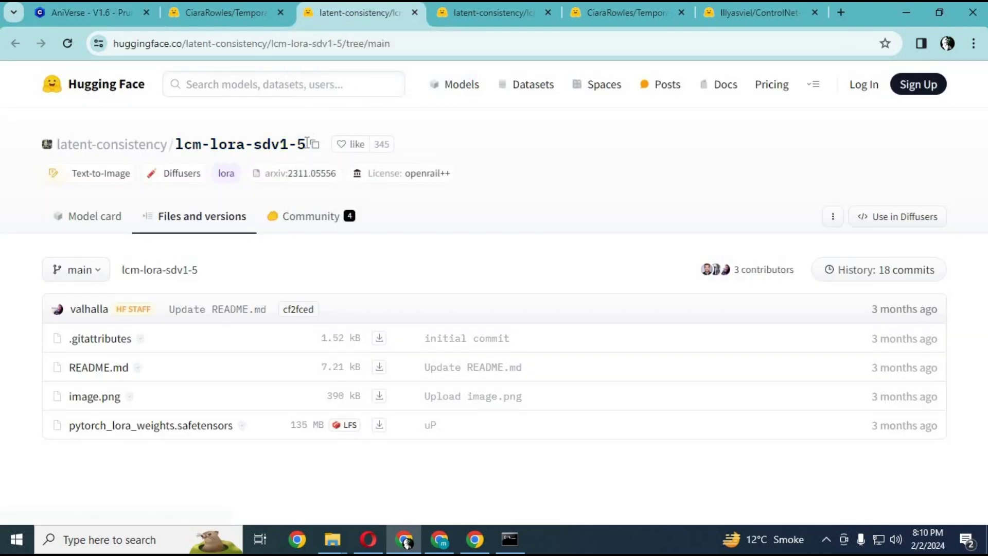
Step: Select the lcm-lora-sdv1-5 repository name, then bring forward the File Explorer models window
{"action": "left_click_drag", "start_coordinate": [307, 145], "coordinate": [168, 150]}
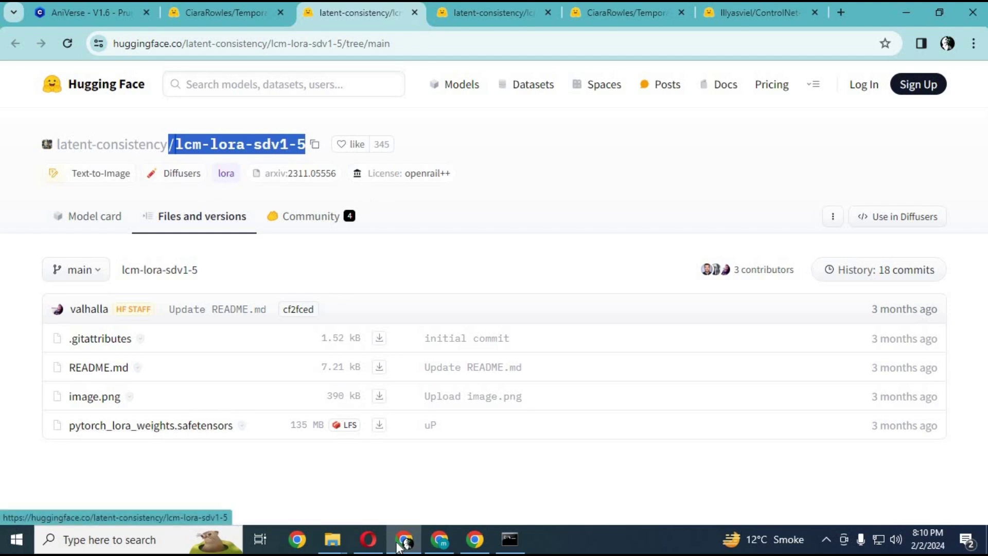
{"action": "left_click", "coordinate": [333, 539]}
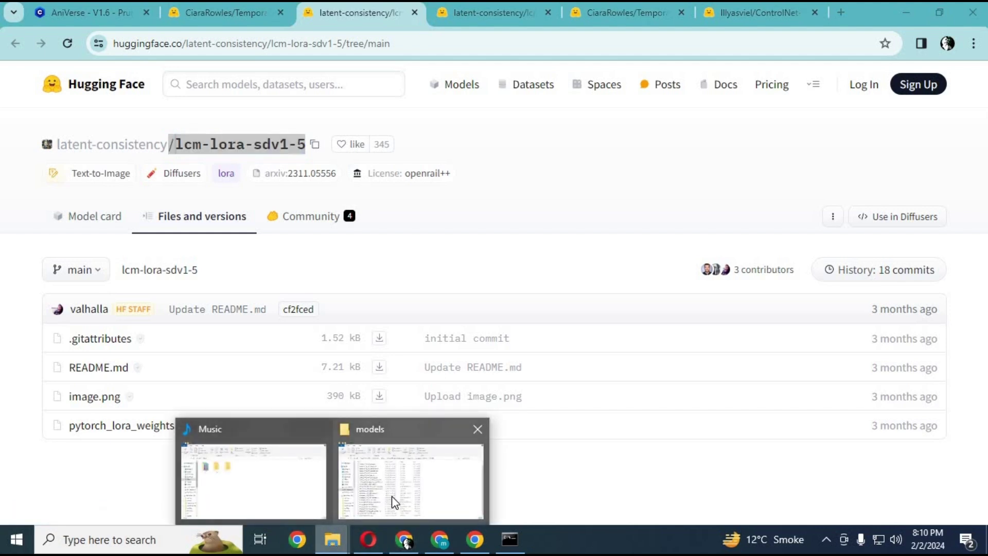
{"action": "left_click", "coordinate": [394, 503]}
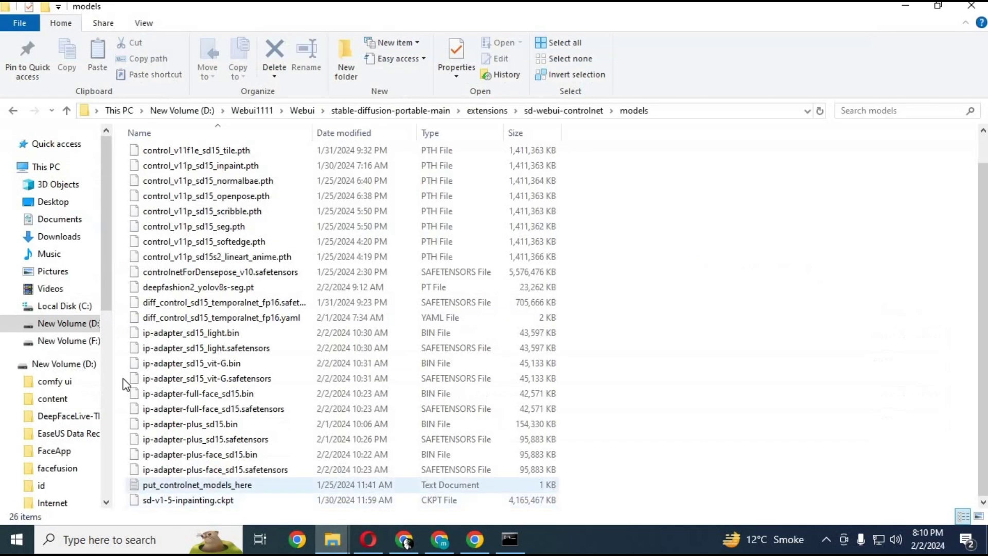
Step: Go up to stable-diffusion-portable-main, open models\Lora to confirm lcm-lora-sdv1-5, then return to the WebUI
{"action": "left_click", "coordinate": [67, 111]}
{"action": "left_click", "coordinate": [68, 112]}
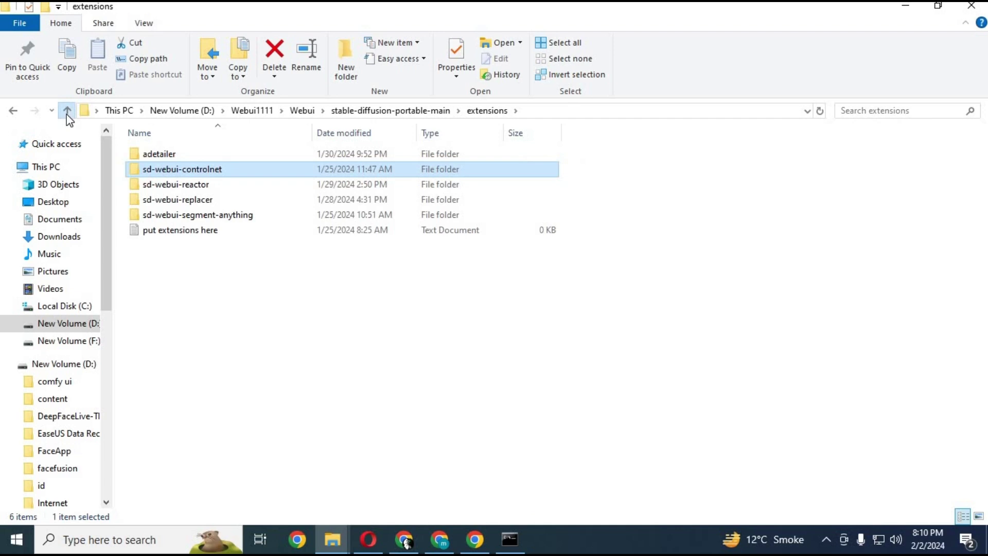
{"action": "left_click", "coordinate": [68, 112]}
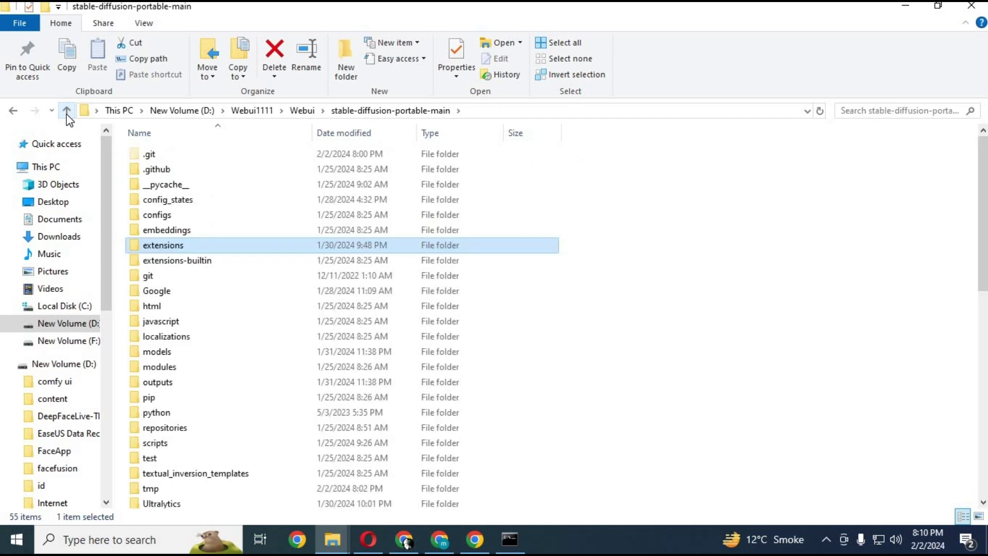
{"action": "double_click", "coordinate": [156, 354]}
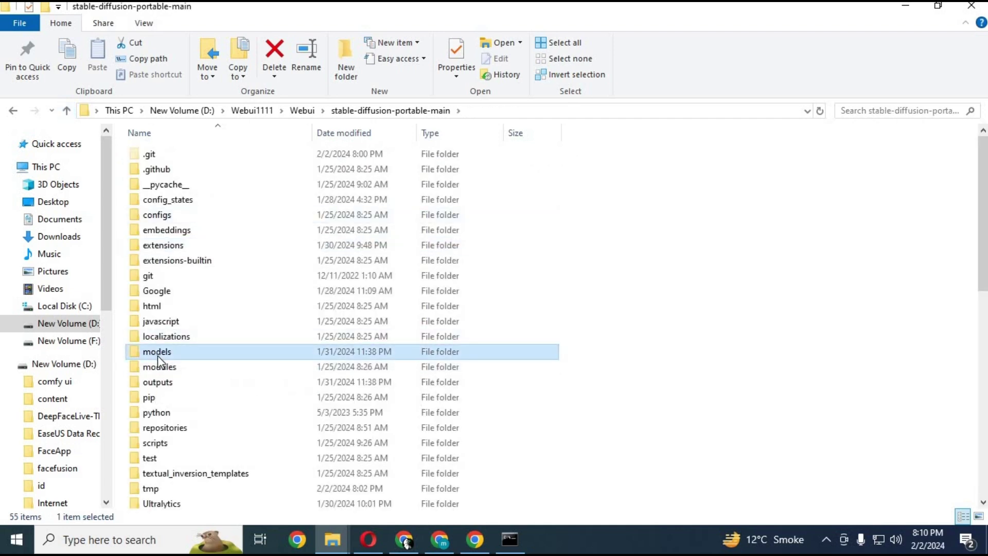
{"action": "double_click", "coordinate": [151, 308]}
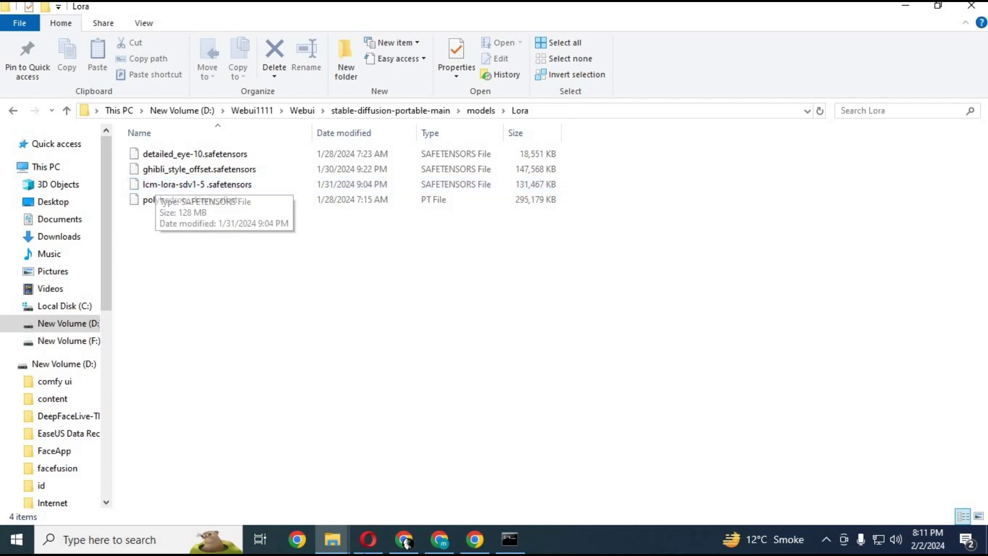
{"action": "left_click", "coordinate": [368, 541]}
{"action": "scroll", "coordinate": [381, 412], "scroll_direction": "down", "scroll_amount": 3}
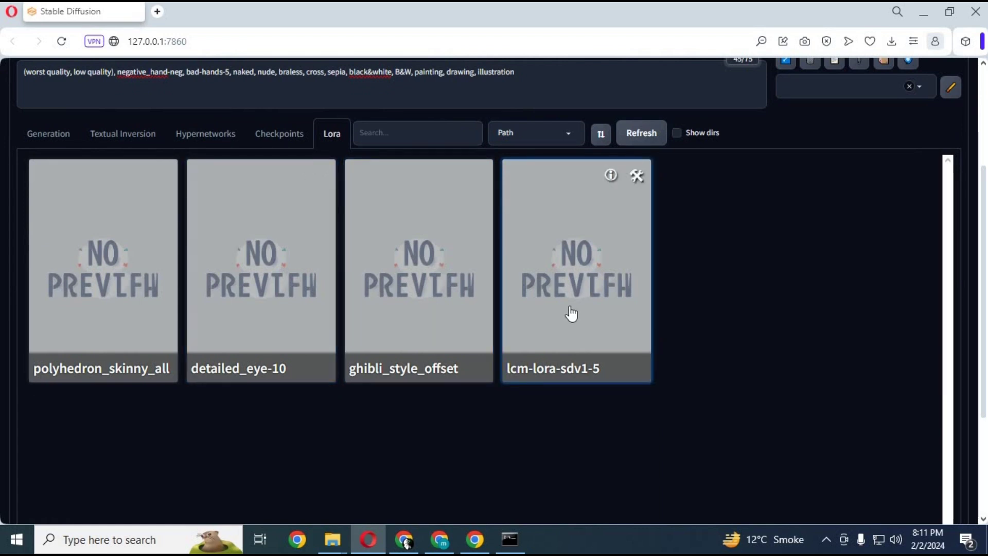
Step: Add the lcm-lora-sdv1-5 LoRA to the prompt and generate a test image from the dancer frame
{"action": "left_click", "coordinate": [541, 309]}
{"action": "scroll", "coordinate": [495, 360], "scroll_direction": "up", "scroll_amount": 3}
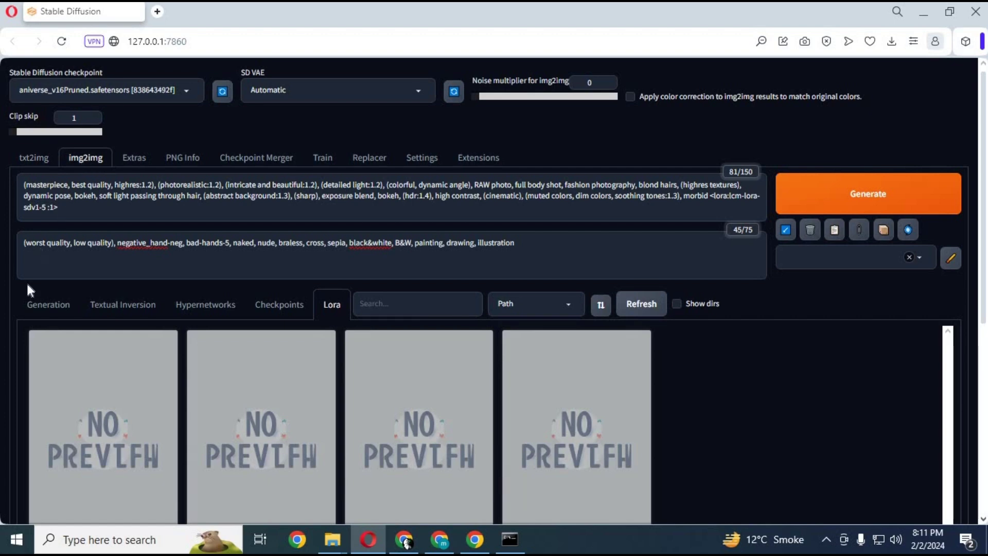
{"action": "left_click", "coordinate": [49, 309]}
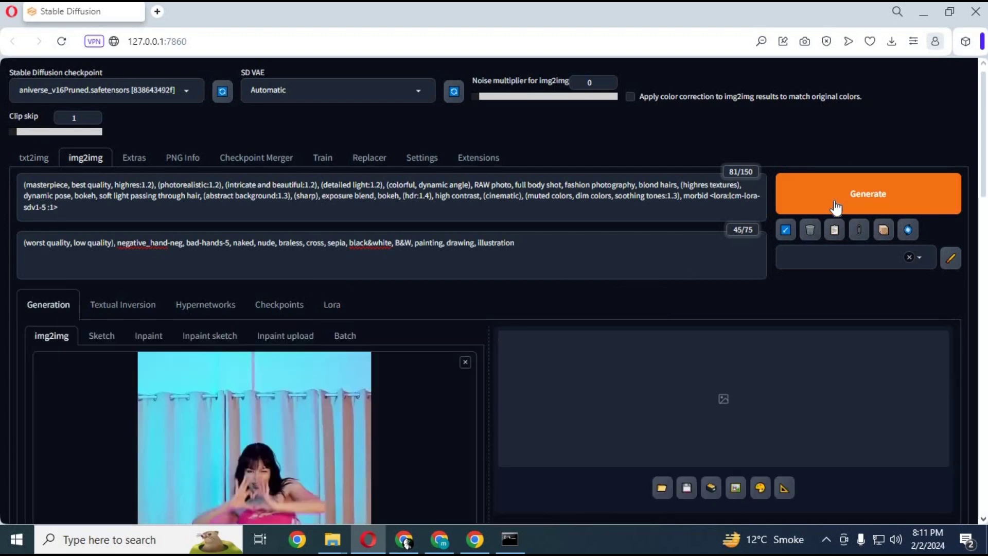
{"action": "left_click", "coordinate": [834, 204]}
{"action": "scroll", "coordinate": [619, 212], "scroll_direction": "down", "scroll_amount": 4}
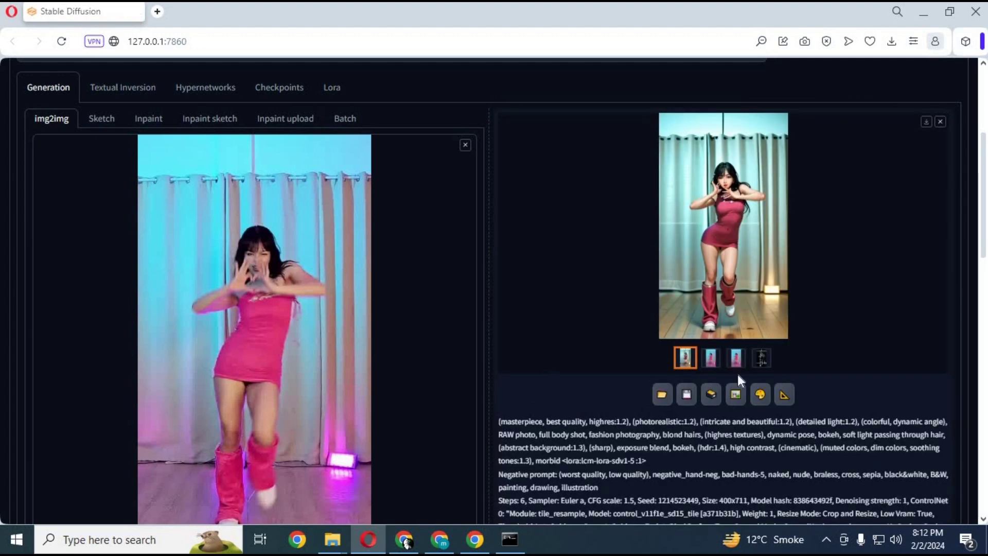
Step: Inspect the first result at full size, then expand ADetailer and tick Enable ADetailer
{"action": "left_click", "coordinate": [710, 289]}
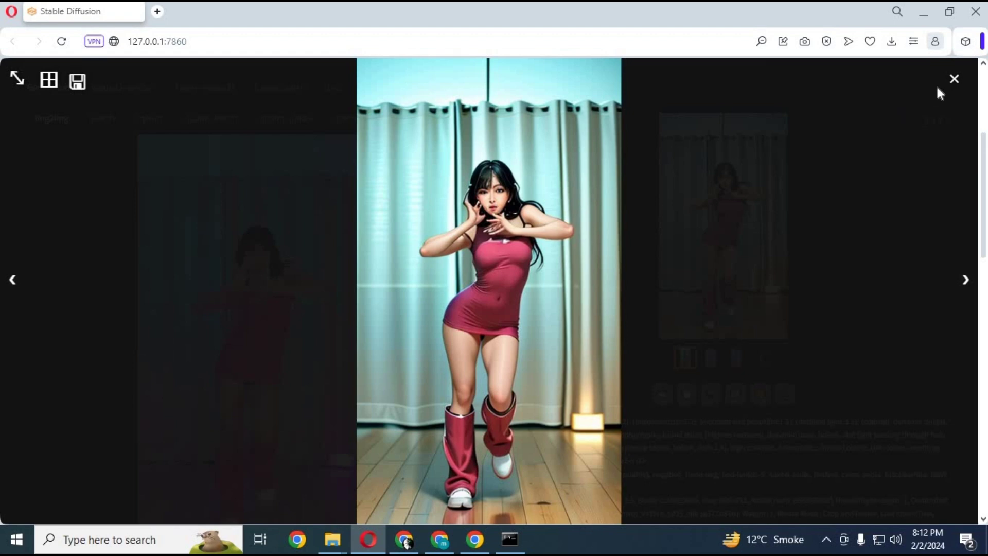
{"action": "left_click", "coordinate": [954, 78]}
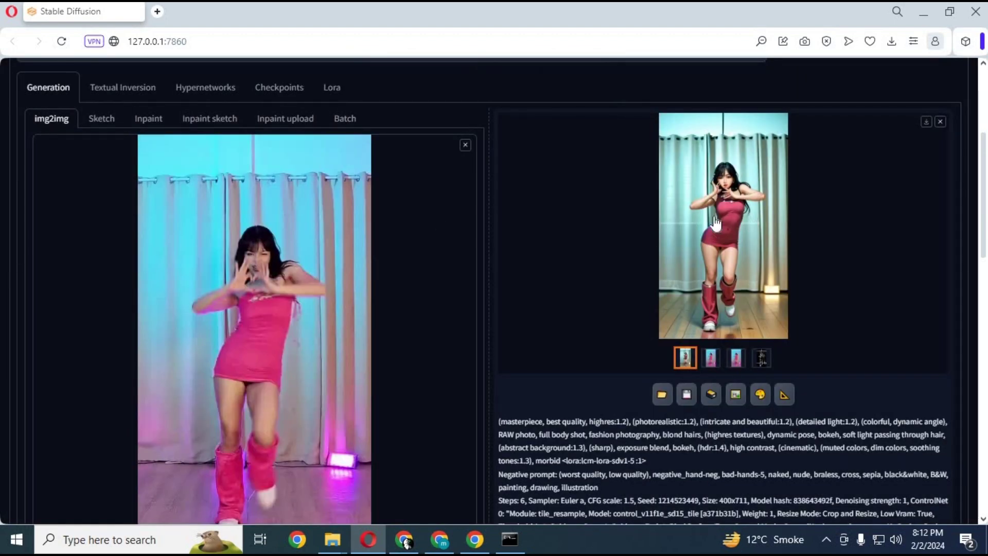
{"action": "scroll", "coordinate": [322, 270], "scroll_direction": "down", "scroll_amount": 3}
{"action": "scroll", "coordinate": [322, 270], "scroll_direction": "down", "scroll_amount": 5}
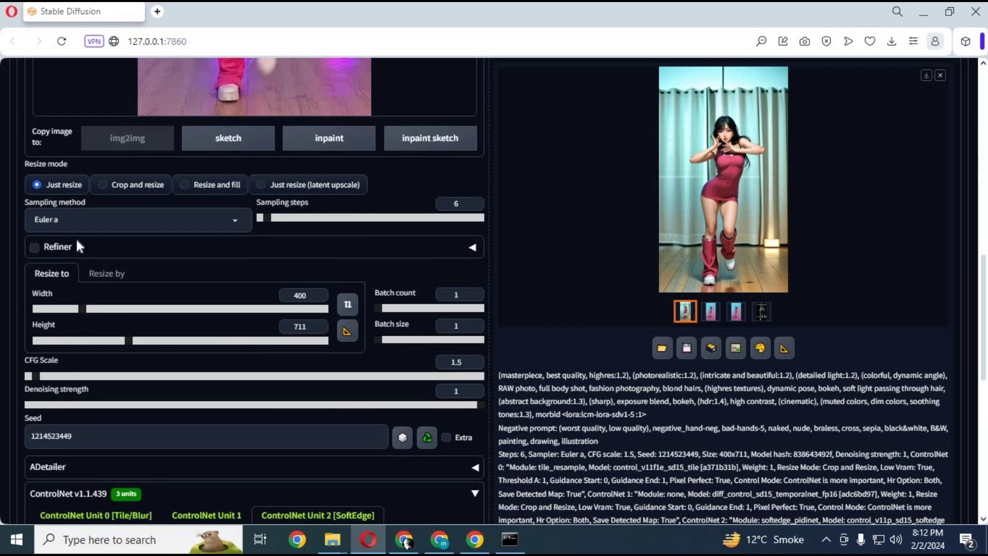
{"action": "left_click", "coordinate": [45, 476]}
{"action": "scroll", "coordinate": [51, 387], "scroll_direction": "down", "scroll_amount": 1}
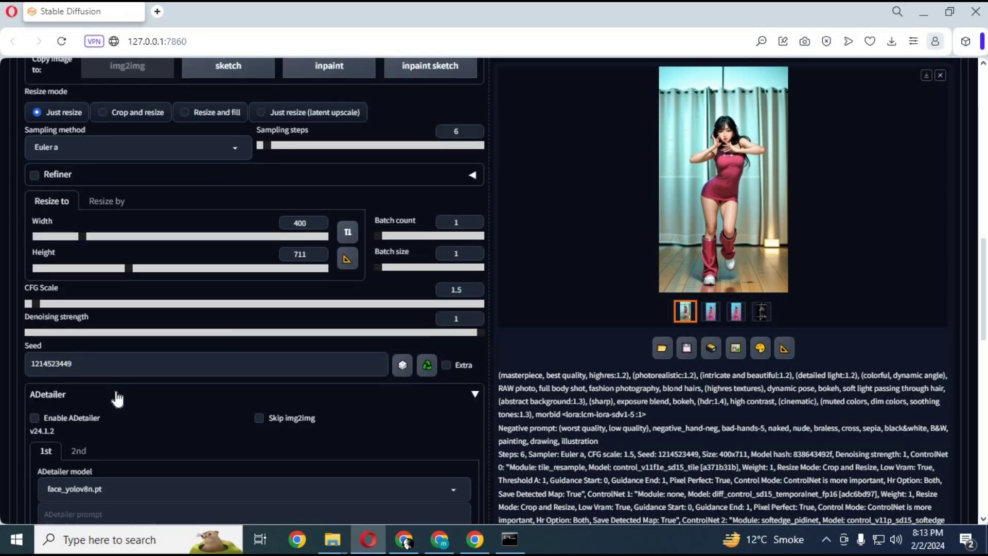
{"action": "scroll", "coordinate": [113, 400], "scroll_direction": "down", "scroll_amount": 1}
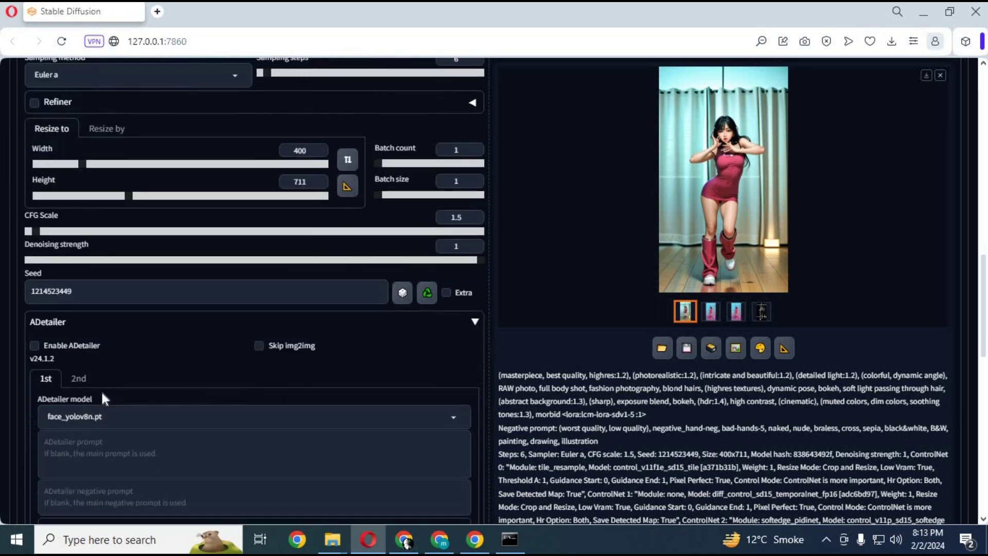
{"action": "left_click", "coordinate": [34, 346]}
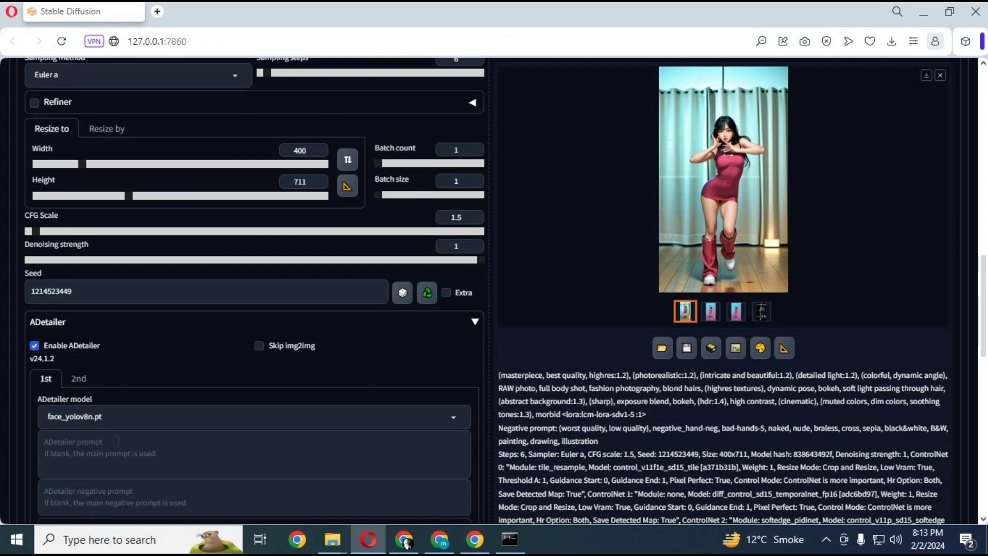
Step: Regenerate the stylized dancer image with Ctrl+Enter, now using ADetailer
{"action": "scroll", "coordinate": [122, 442], "scroll_direction": "down", "scroll_amount": 3}
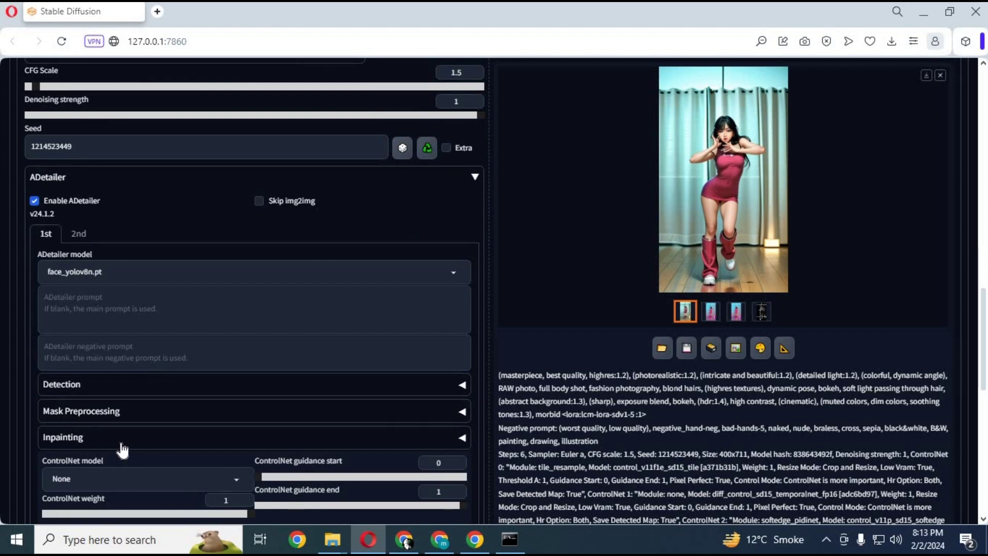
{"action": "scroll", "coordinate": [122, 450], "scroll_direction": "up", "scroll_amount": 4}
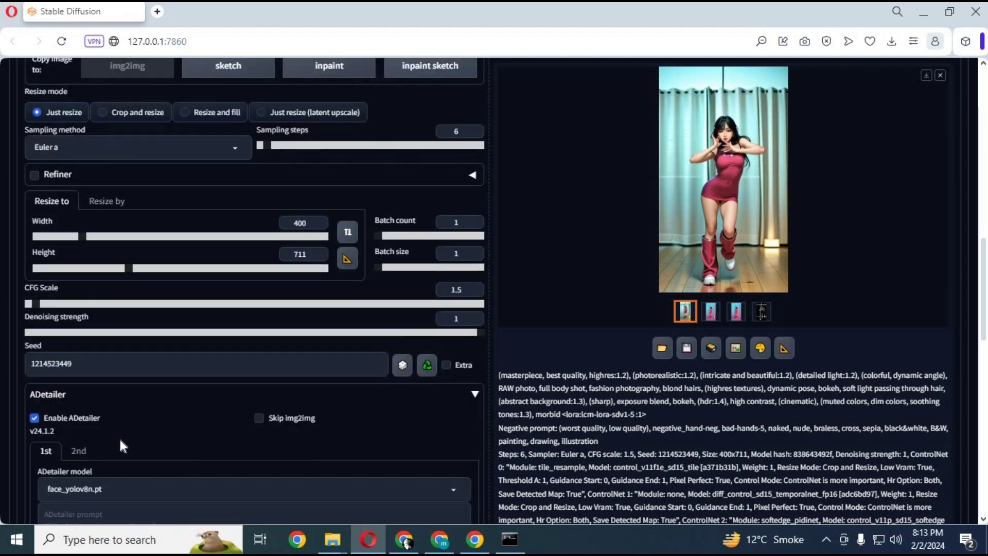
{"action": "scroll", "coordinate": [391, 204], "scroll_direction": "up", "scroll_amount": 1}
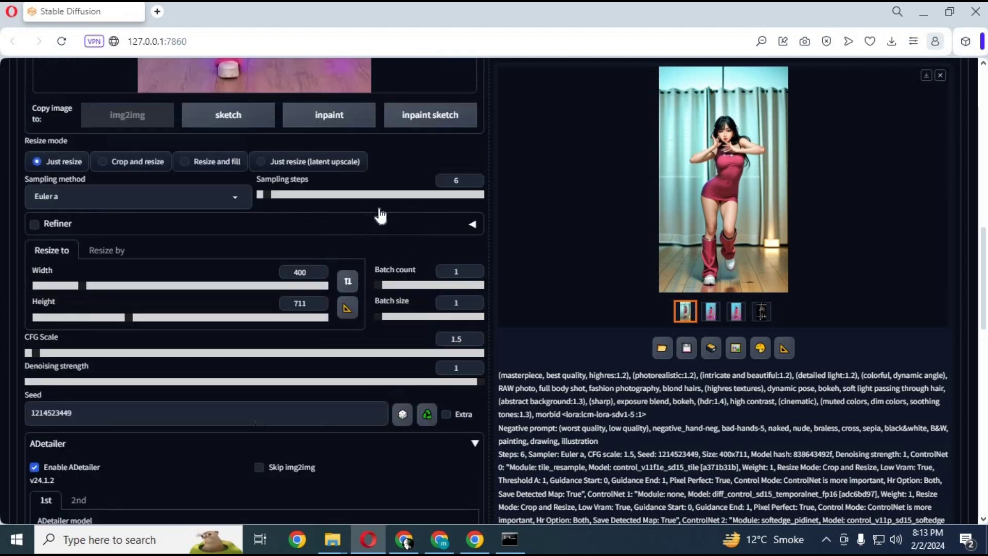
{"action": "scroll", "coordinate": [381, 216], "scroll_direction": "up", "scroll_amount": 10}
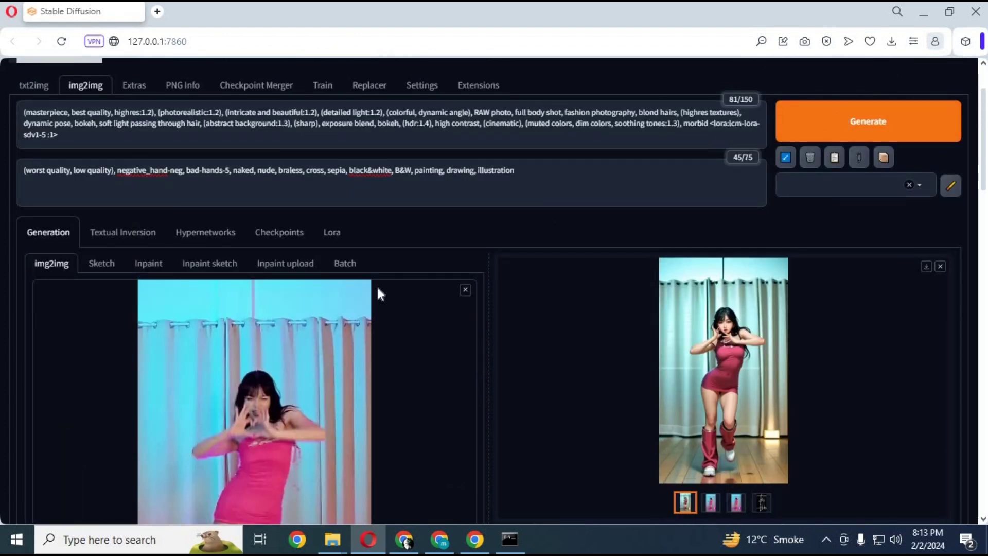
{"action": "key", "text": "ctrl+Return"}
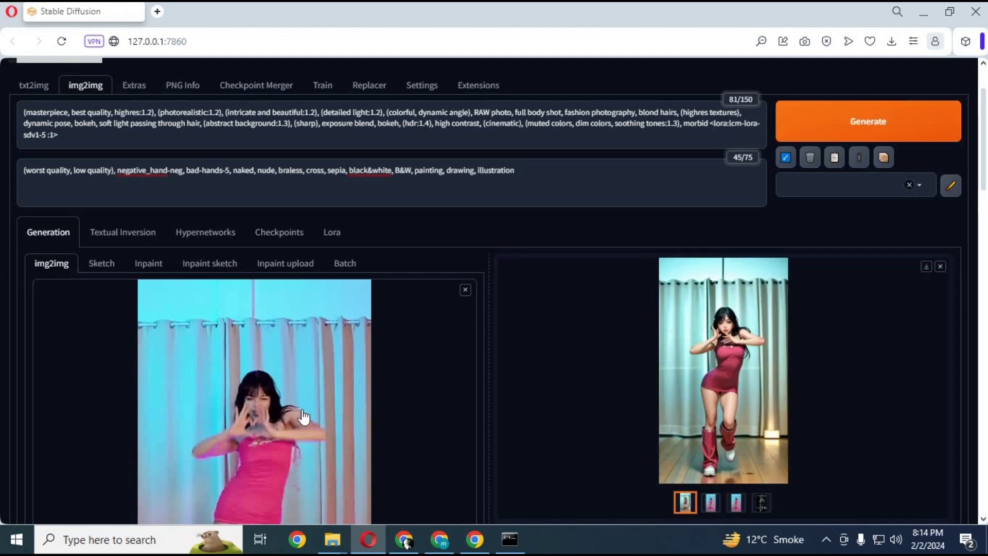
Step: Preview the new result, switch img2img to the Batch sub-tab, and bring up the Music Explorer window
{"action": "left_click", "coordinate": [733, 400]}
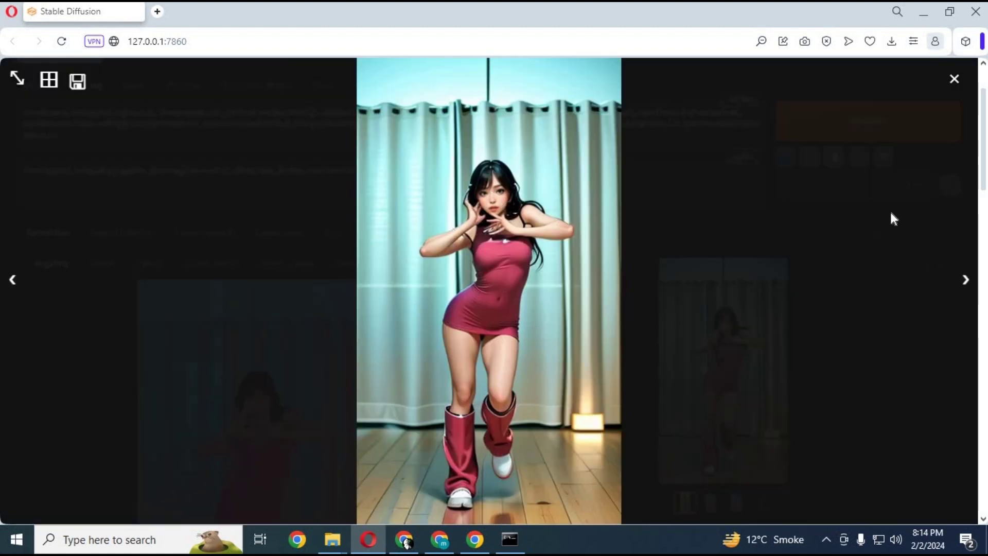
{"action": "left_click", "coordinate": [955, 79]}
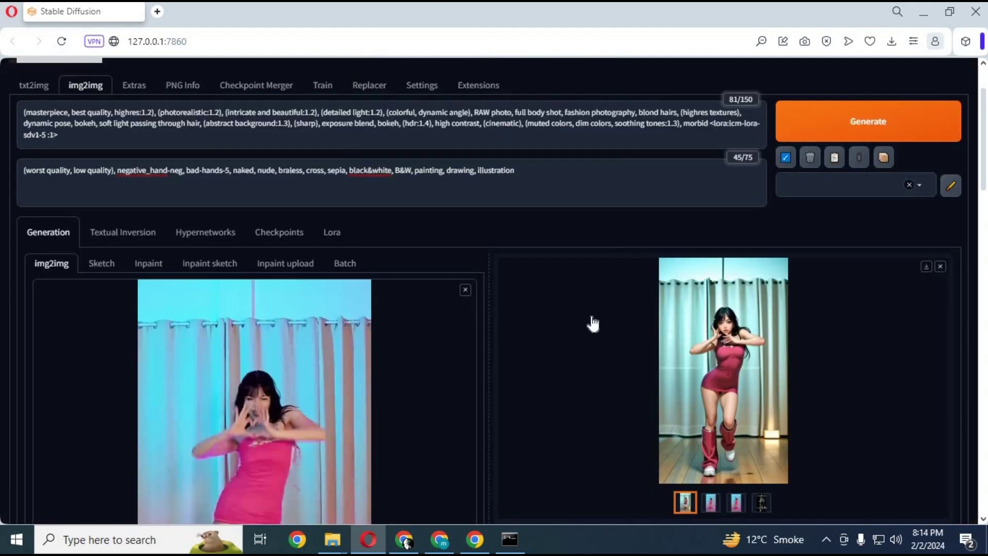
{"action": "left_click", "coordinate": [345, 264]}
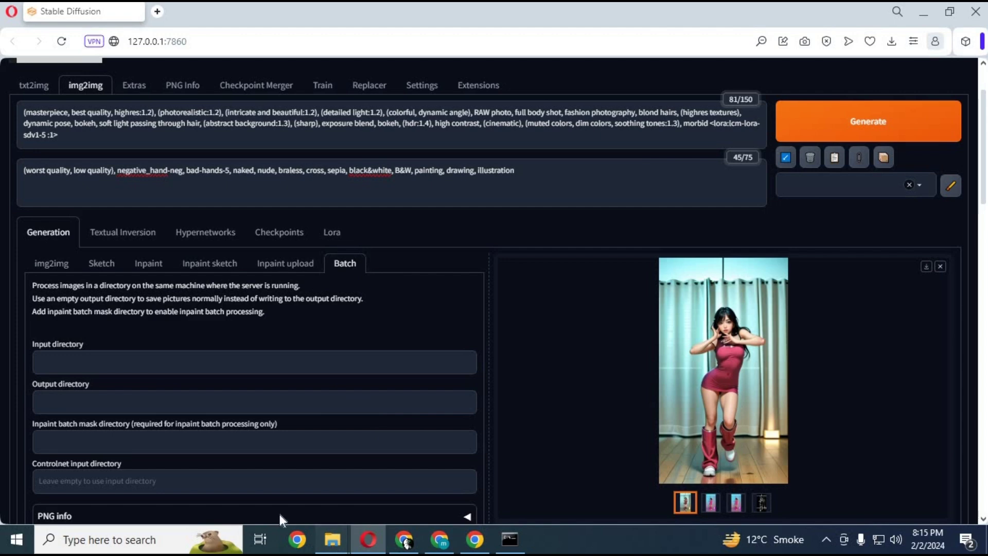
{"action": "mouse_move", "coordinate": [318, 540]}
{"action": "left_click", "coordinate": [237, 486]}
Step: Open folder A with the 150 dancer frames, copy its full path, and return to the WebUI
{"action": "double_click", "coordinate": [159, 175]}
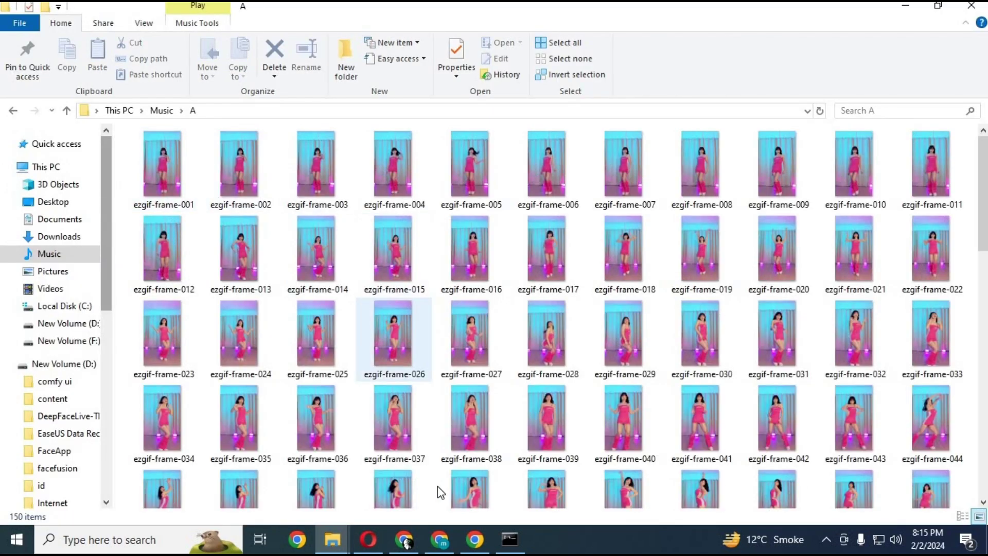
{"action": "scroll", "coordinate": [591, 397], "scroll_direction": "down", "scroll_amount": 3}
{"action": "scroll", "coordinate": [591, 397], "scroll_direction": "down", "scroll_amount": 8}
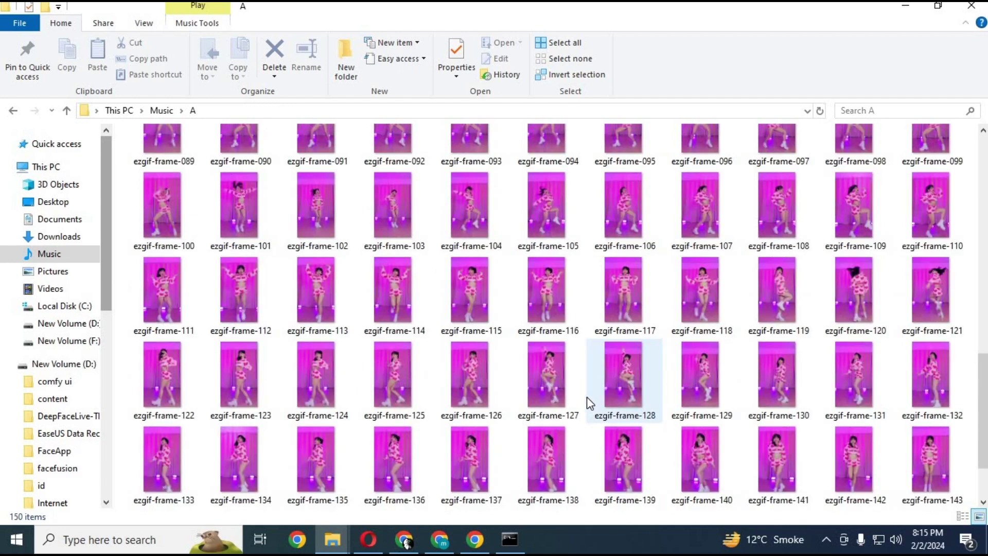
{"action": "scroll", "coordinate": [587, 397], "scroll_direction": "up", "scroll_amount": 10}
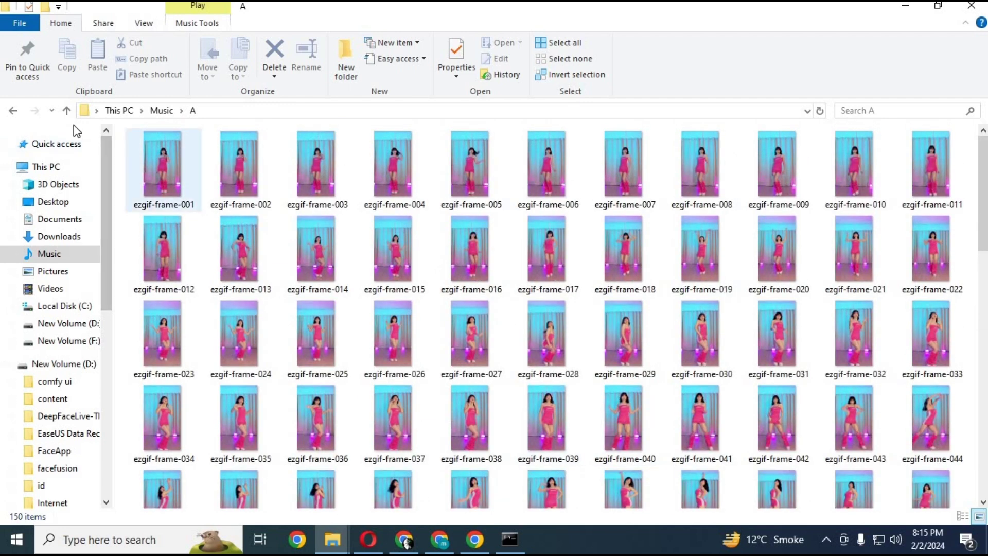
{"action": "left_click", "coordinate": [66, 111]}
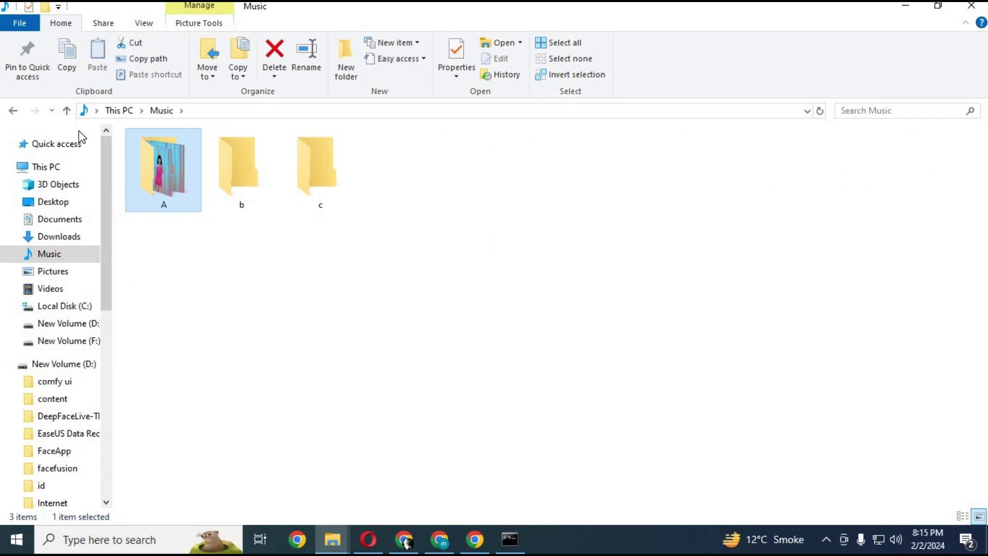
{"action": "double_click", "coordinate": [150, 178]}
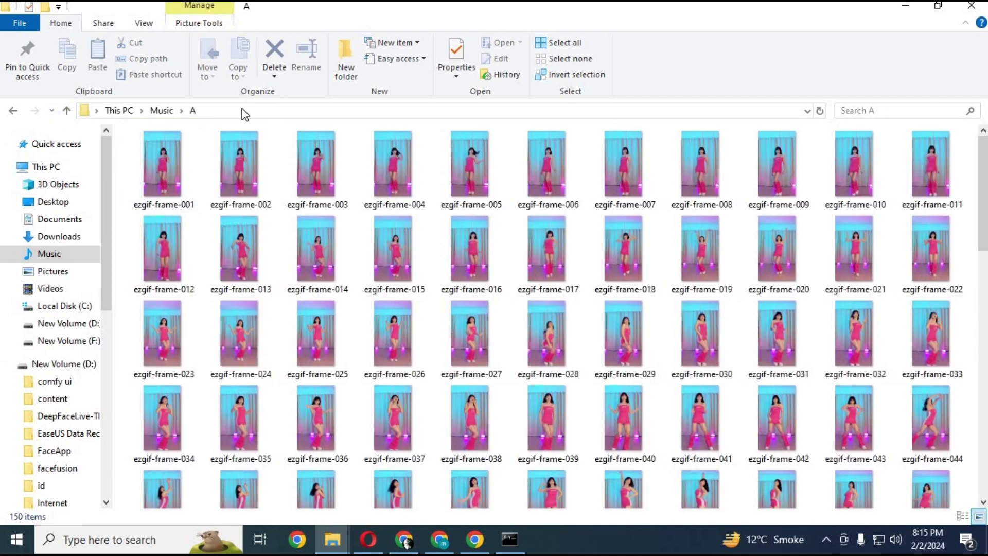
{"action": "left_click", "coordinate": [134, 112]}
{"action": "right_click", "coordinate": [134, 113]}
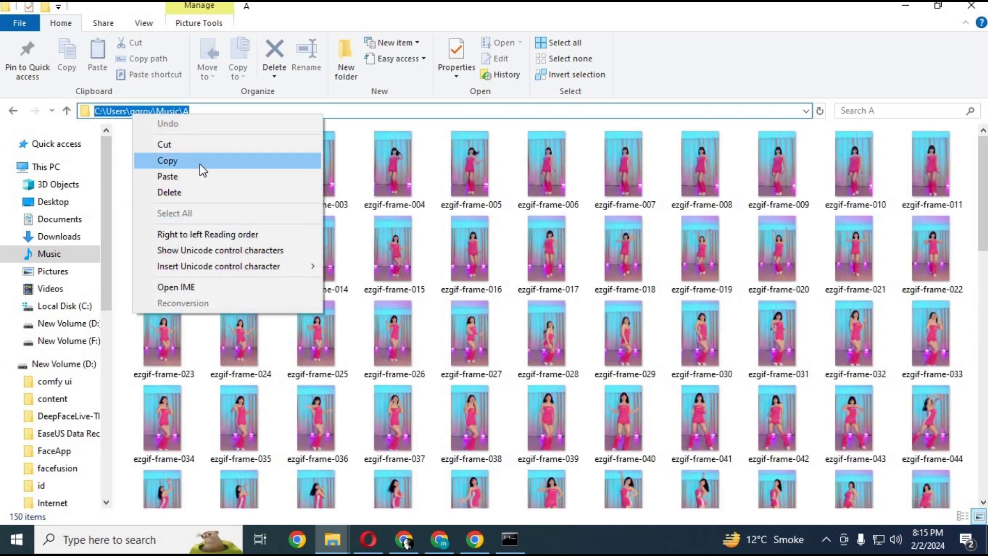
{"action": "left_click", "coordinate": [199, 163]}
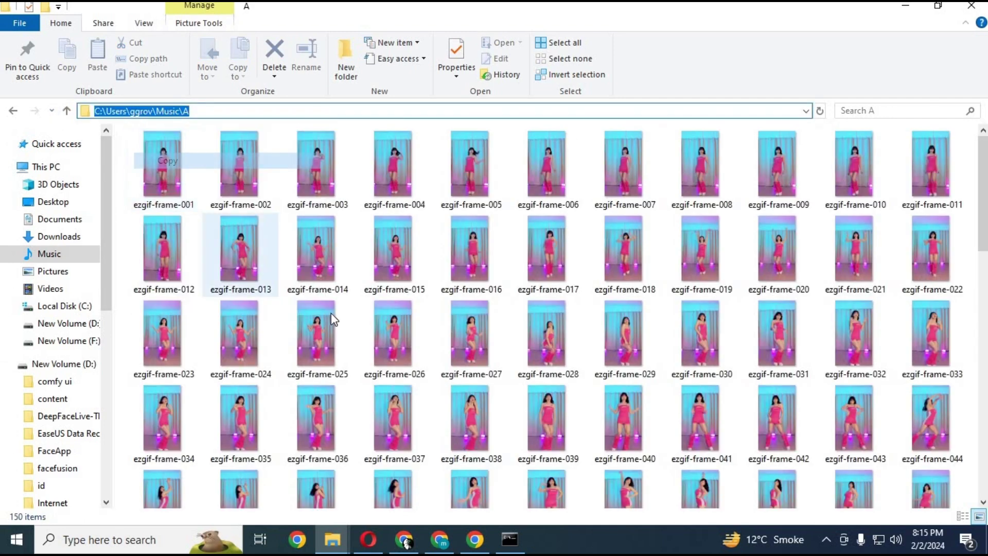
{"action": "left_click", "coordinate": [368, 541]}
Step: Paste the Music\A frames folder path into the img2img Batch Input directory field
{"action": "left_click", "coordinate": [69, 365]}
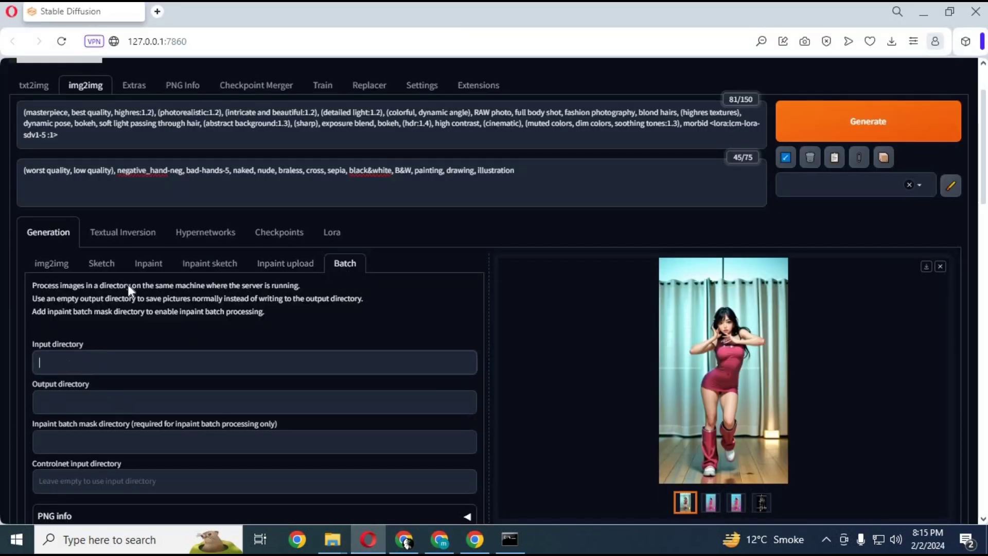
{"action": "right_click", "coordinate": [68, 365]}
{"action": "left_click", "coordinate": [123, 261]}
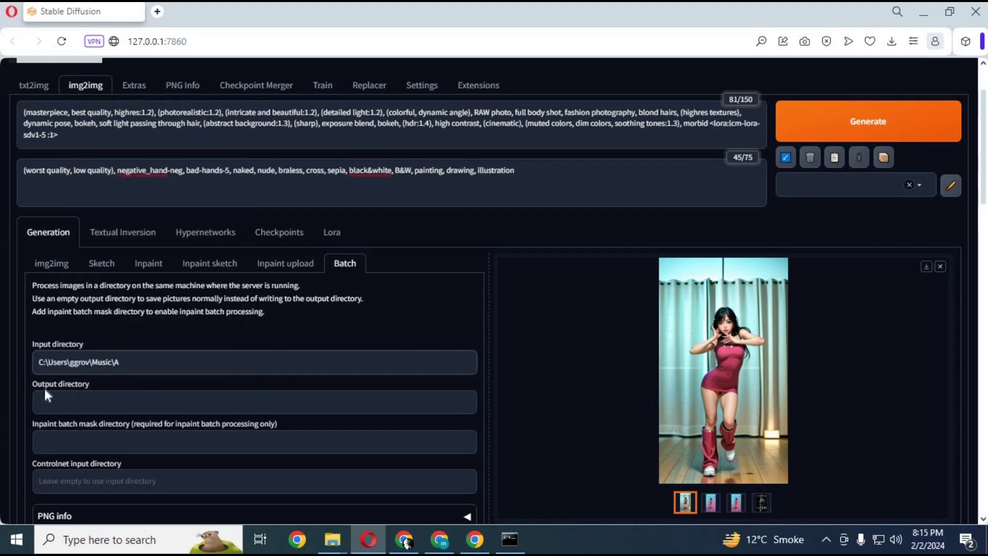
Step: Open the empty Music\b folder in File Explorer and copy its full path
{"action": "mouse_move", "coordinate": [333, 540]}
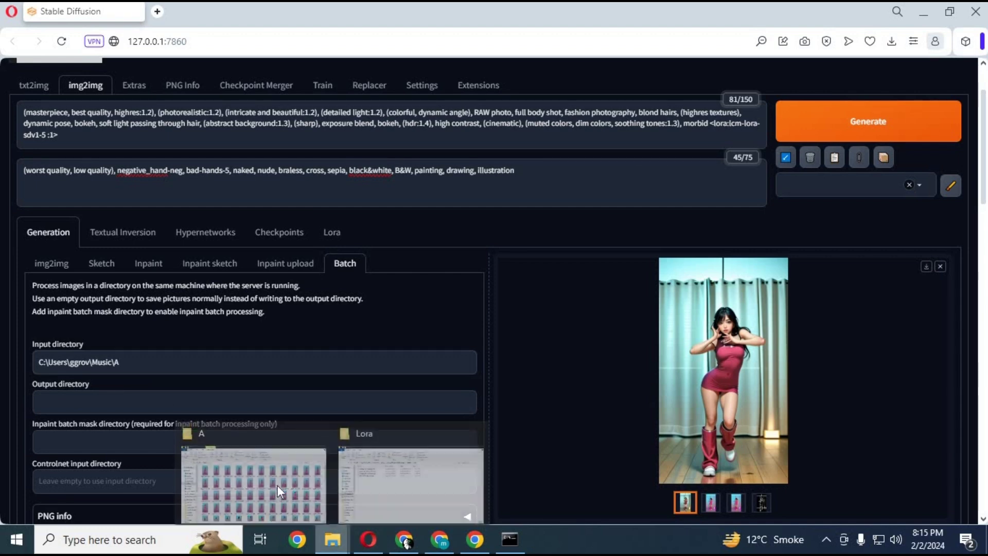
{"action": "left_click", "coordinate": [276, 486]}
{"action": "left_click", "coordinate": [67, 110]}
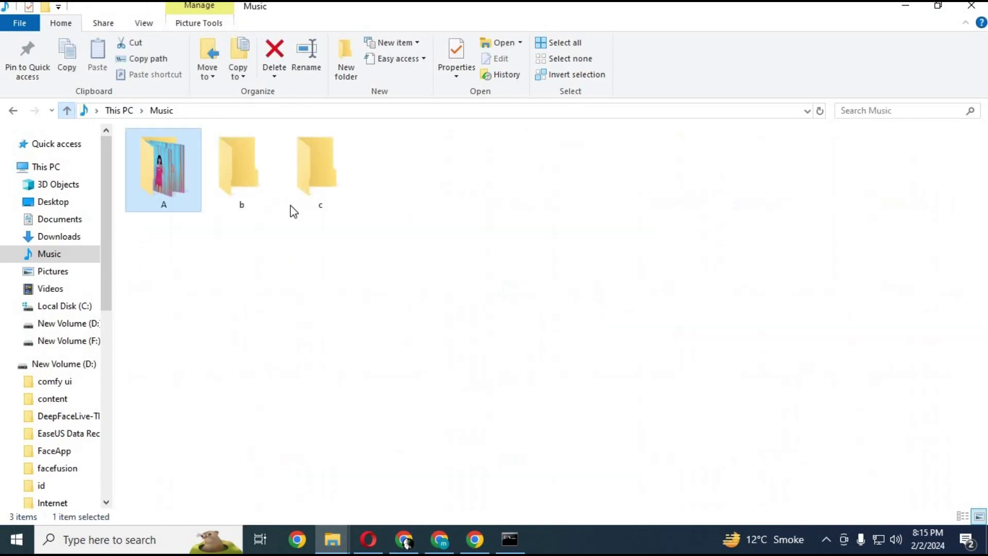
{"action": "double_click", "coordinate": [249, 193]}
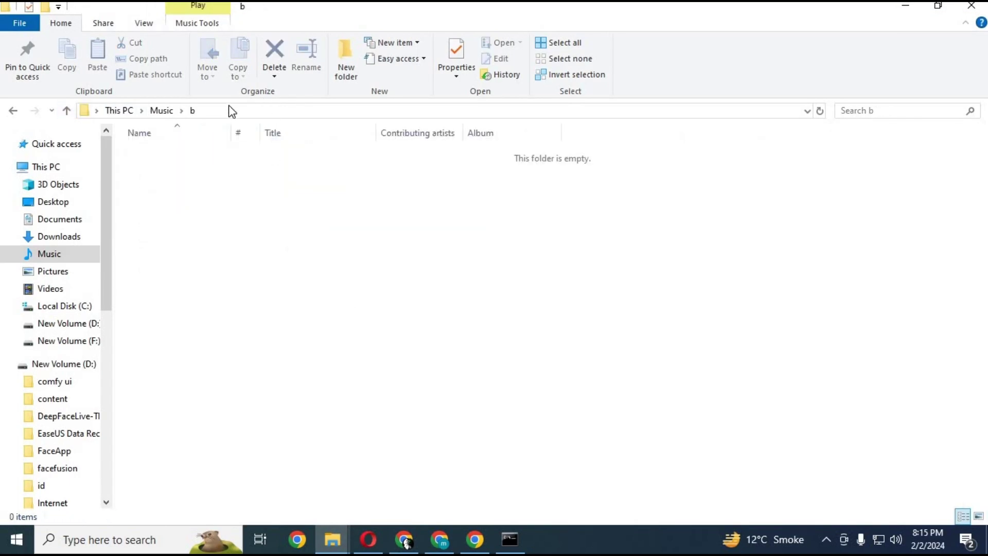
{"action": "left_click", "coordinate": [161, 110]}
{"action": "right_click", "coordinate": [161, 111]}
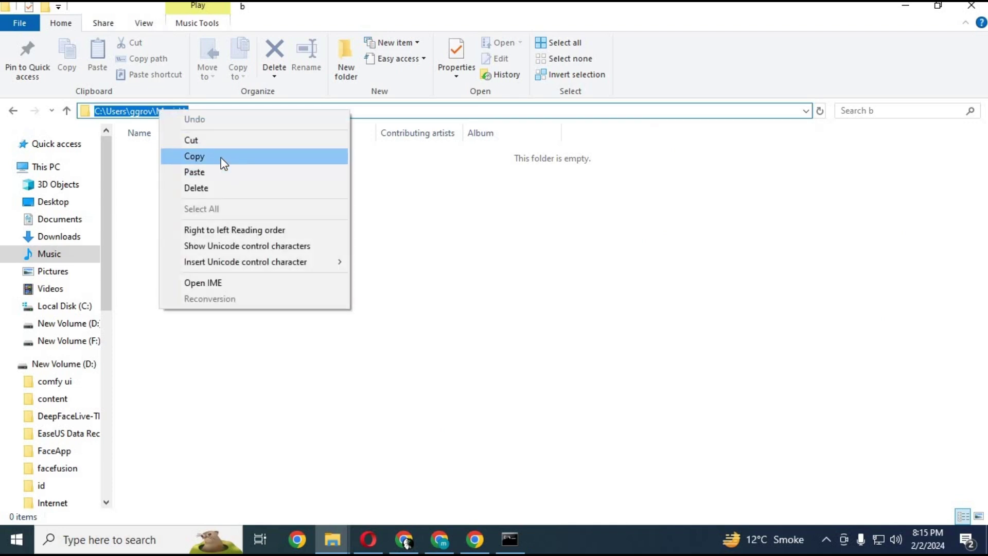
{"action": "left_click", "coordinate": [223, 159]}
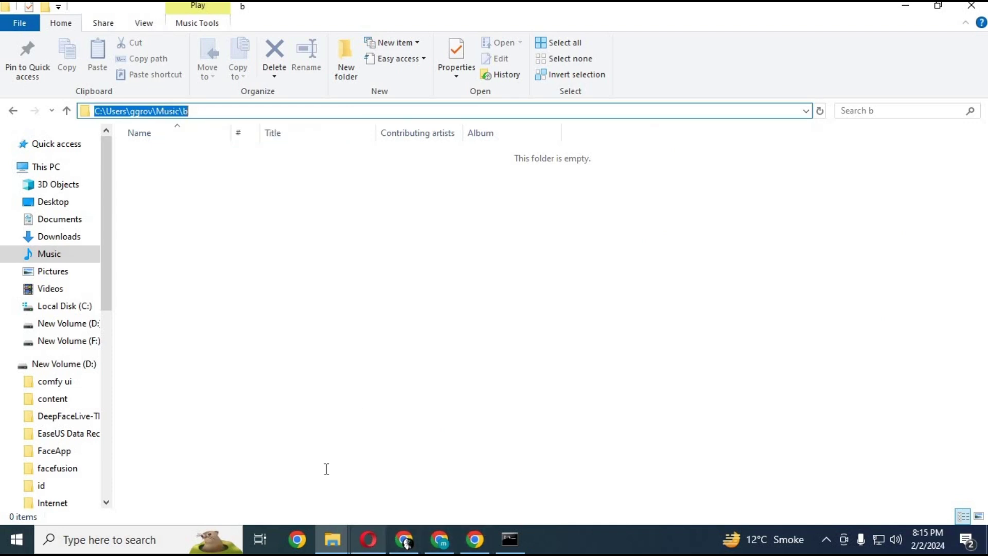
{"action": "left_click", "coordinate": [368, 540]}
Step: Paste the Music\b folder path into the batch Output directory field
{"action": "right_click", "coordinate": [77, 402]}
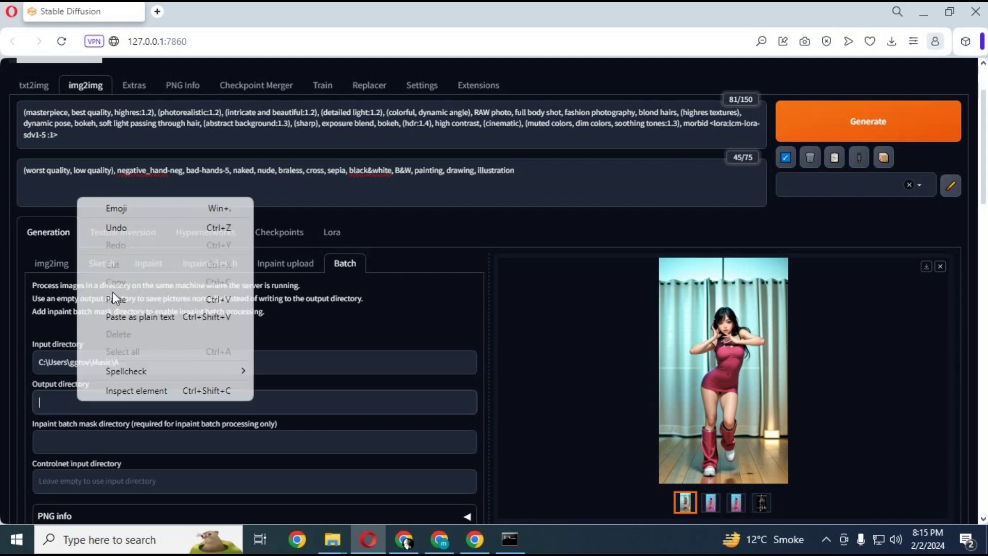
{"action": "left_click", "coordinate": [110, 303]}
{"action": "type", "text": "\b"}
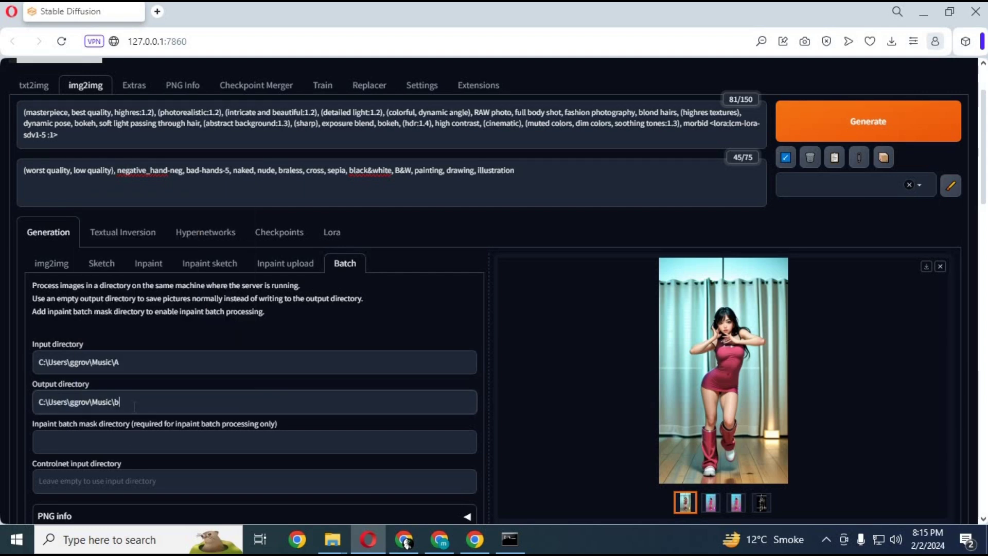
{"action": "scroll", "coordinate": [134, 407], "scroll_direction": "down", "scroll_amount": 2}
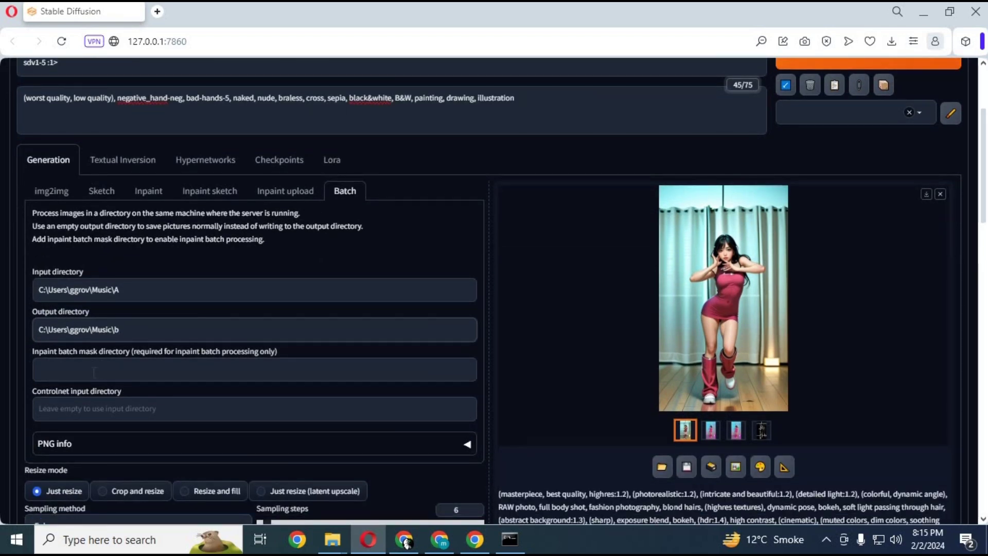
{"action": "left_click", "coordinate": [94, 371]}
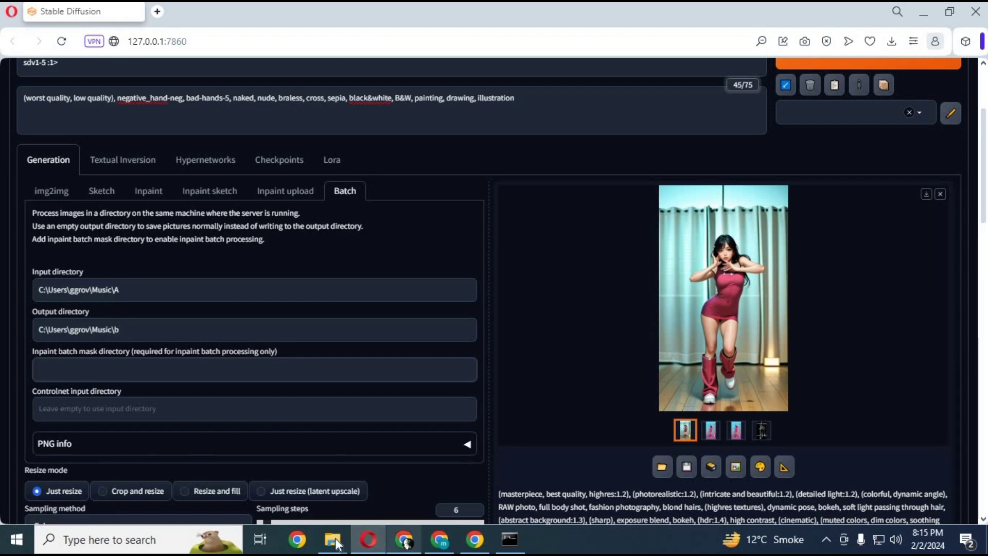
Step: Open the empty Music\c folder in File Explorer and copy its full path
{"action": "mouse_move", "coordinate": [333, 539]}
{"action": "left_click", "coordinate": [266, 499]}
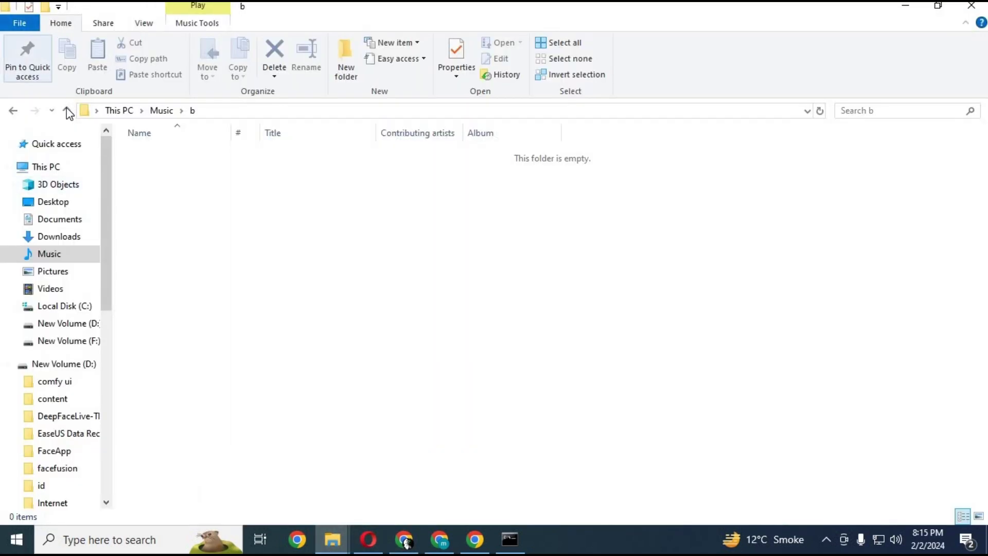
{"action": "key", "text": "alt+Up"}
{"action": "double_click", "coordinate": [316, 177]}
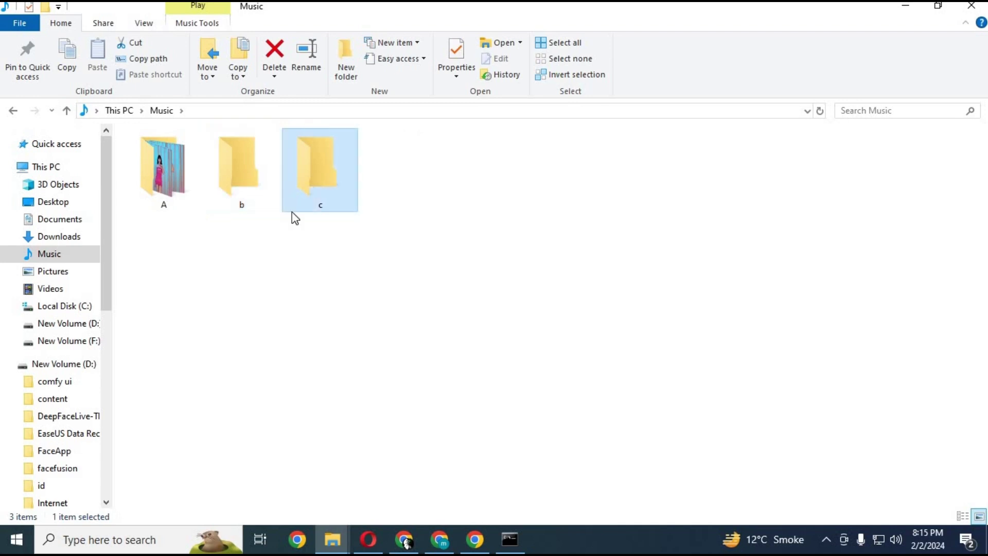
{"action": "left_click", "coordinate": [242, 117]}
{"action": "right_click", "coordinate": [142, 112]}
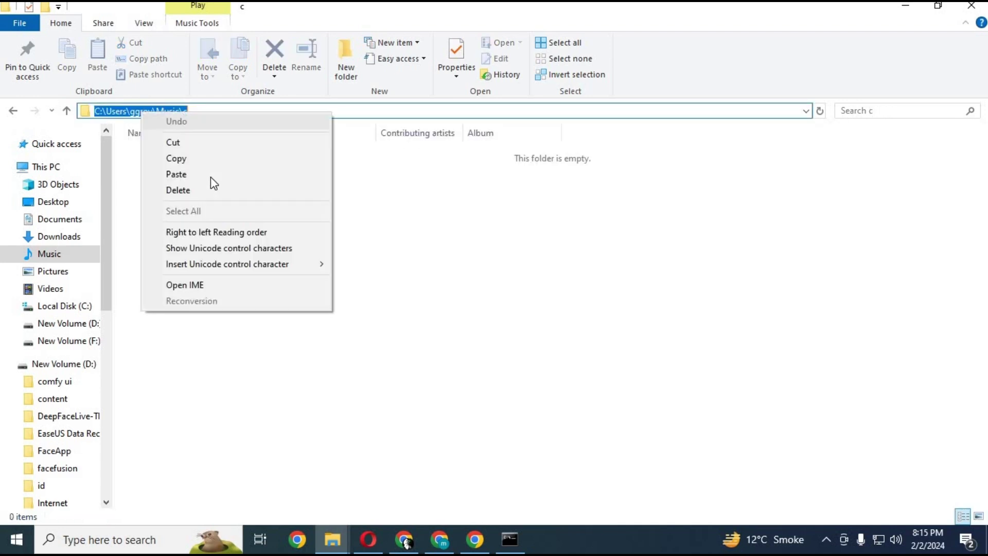
{"action": "left_click", "coordinate": [205, 158]}
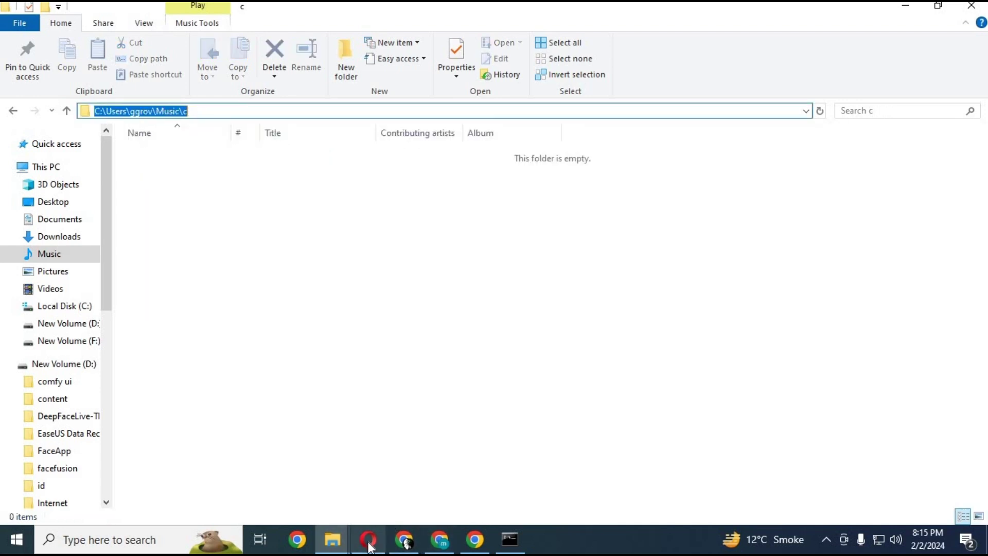
{"action": "left_click", "coordinate": [369, 539]}
Step: Paste the Music\c path into the Inpaint batch mask directory and review the remaining settings
{"action": "right_click", "coordinate": [61, 367]}
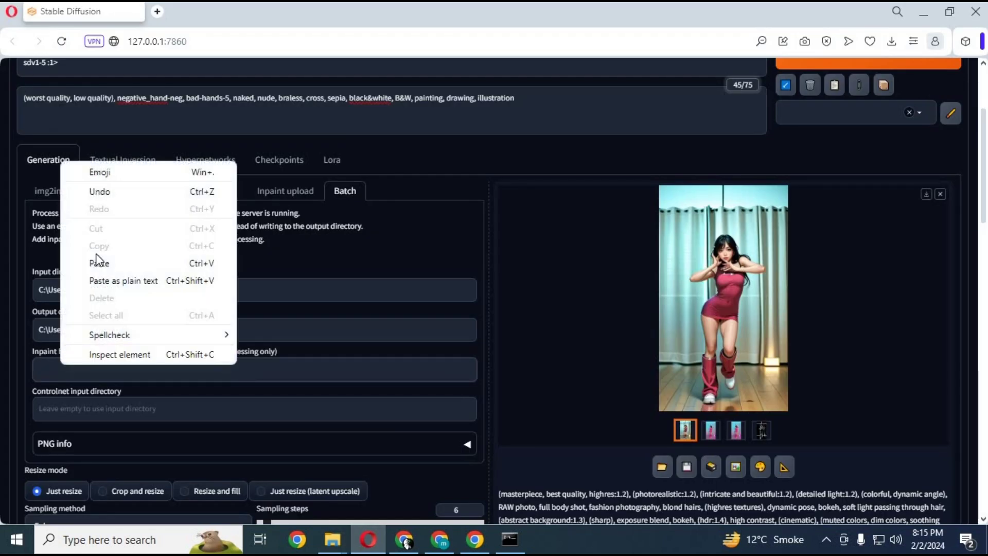
{"action": "left_click", "coordinate": [98, 264]}
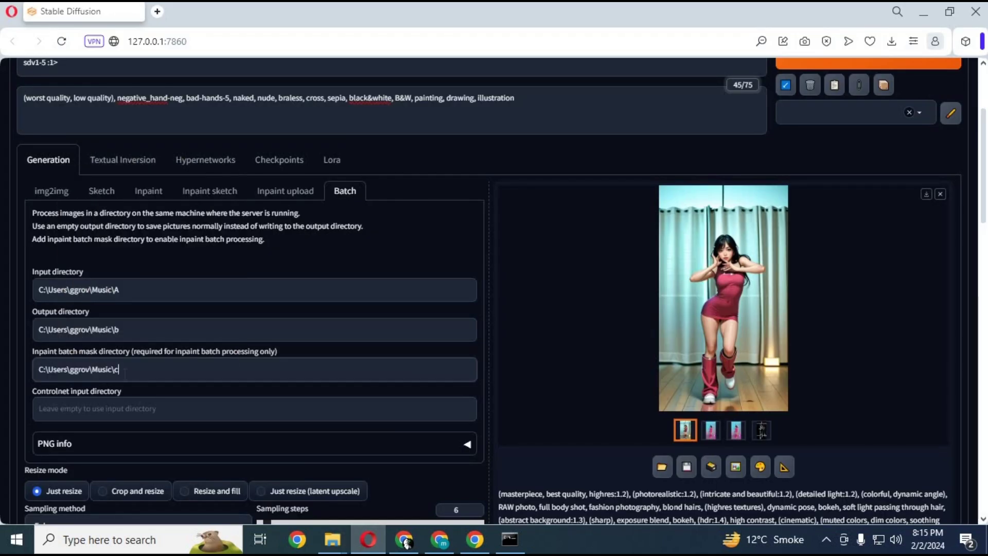
{"action": "scroll", "coordinate": [131, 381], "scroll_direction": "down", "scroll_amount": 3}
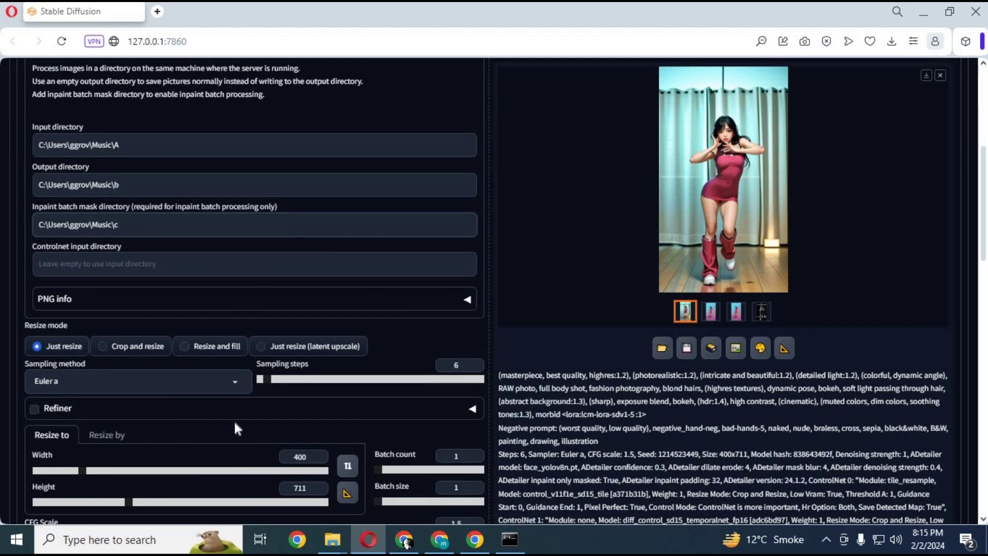
{"action": "scroll", "coordinate": [239, 423], "scroll_direction": "down", "scroll_amount": 6}
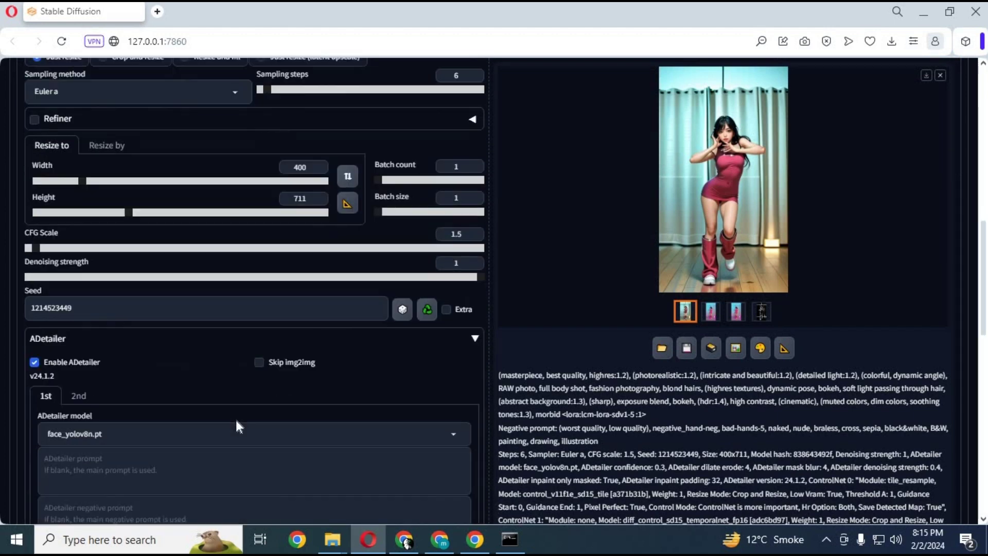
{"action": "scroll", "coordinate": [236, 421], "scroll_direction": "down", "scroll_amount": 3}
{"action": "scroll", "coordinate": [230, 412], "scroll_direction": "up", "scroll_amount": 12}
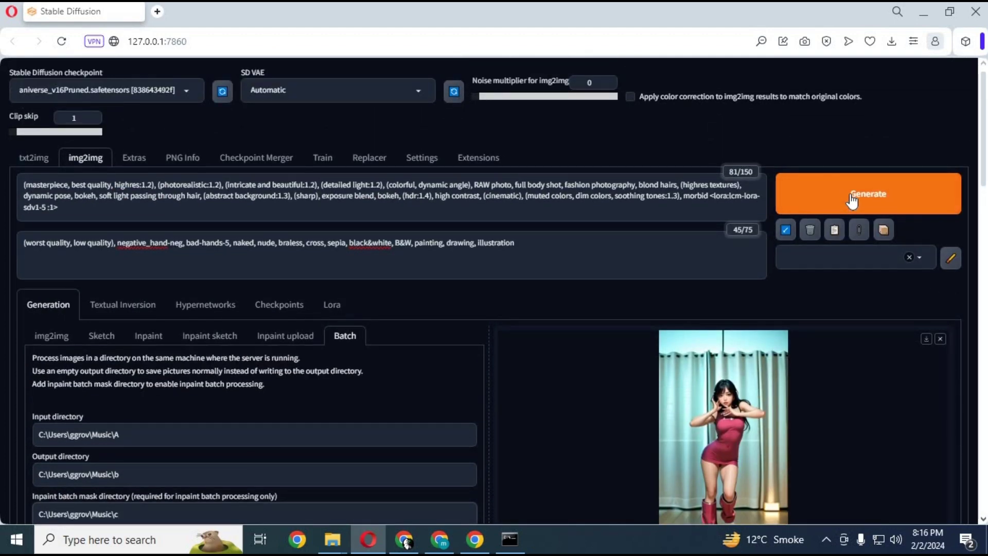
Step: Generate the img2img batch, then view the Downloads\C folder of 84 dancer frames
{"action": "left_click", "coordinate": [852, 200]}
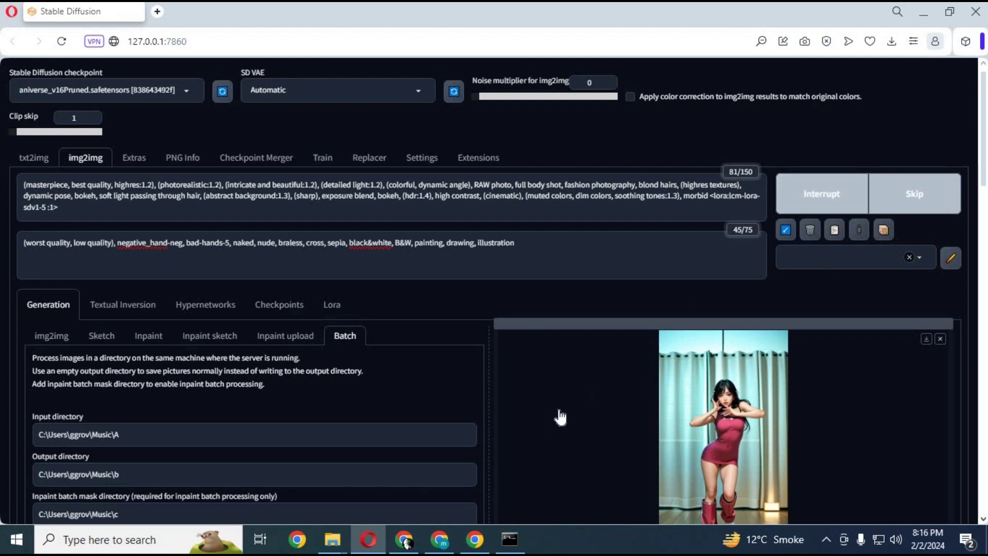
{"action": "scroll", "coordinate": [566, 420], "scroll_direction": "down", "scroll_amount": 4}
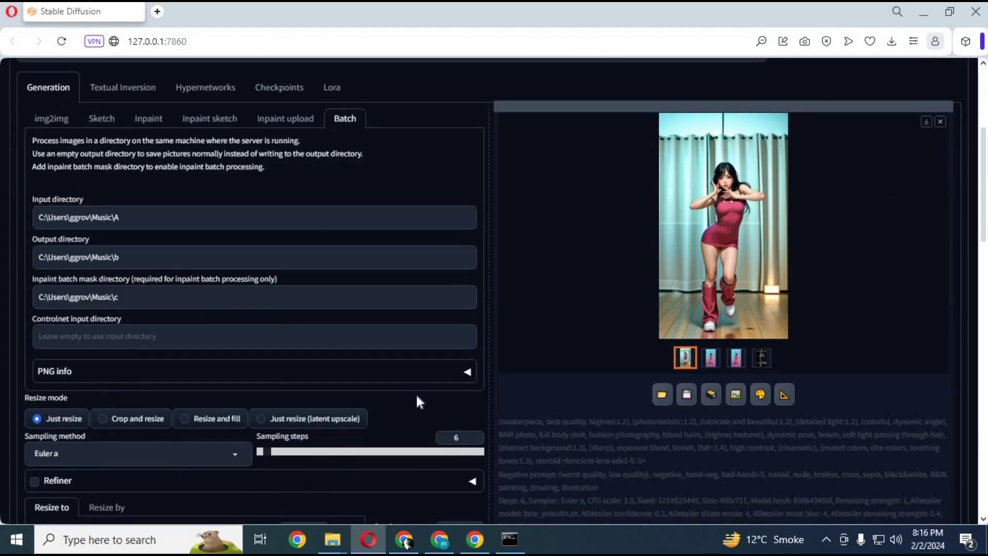
{"action": "left_click", "coordinate": [333, 539]}
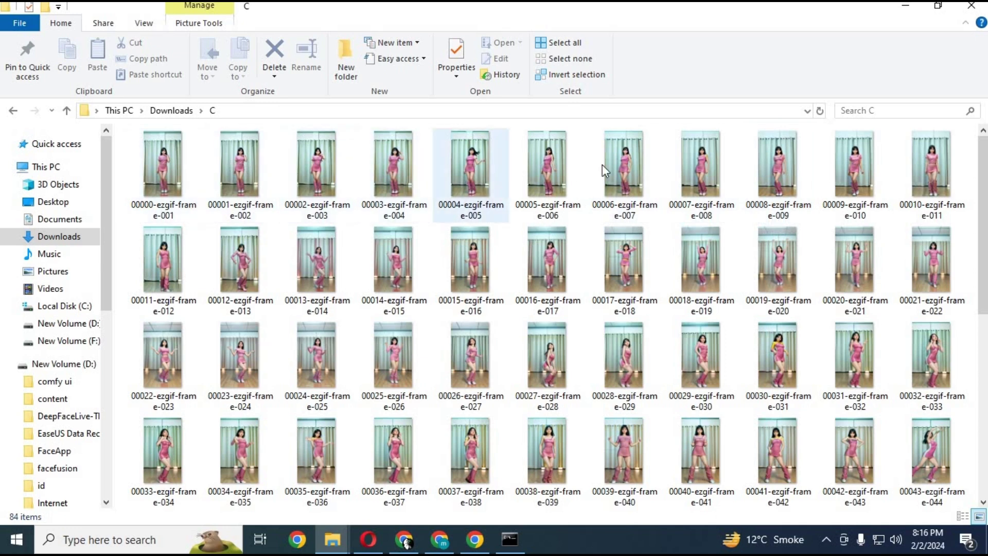
{"action": "scroll", "coordinate": [899, 220], "scroll_direction": "down", "scroll_amount": 5}
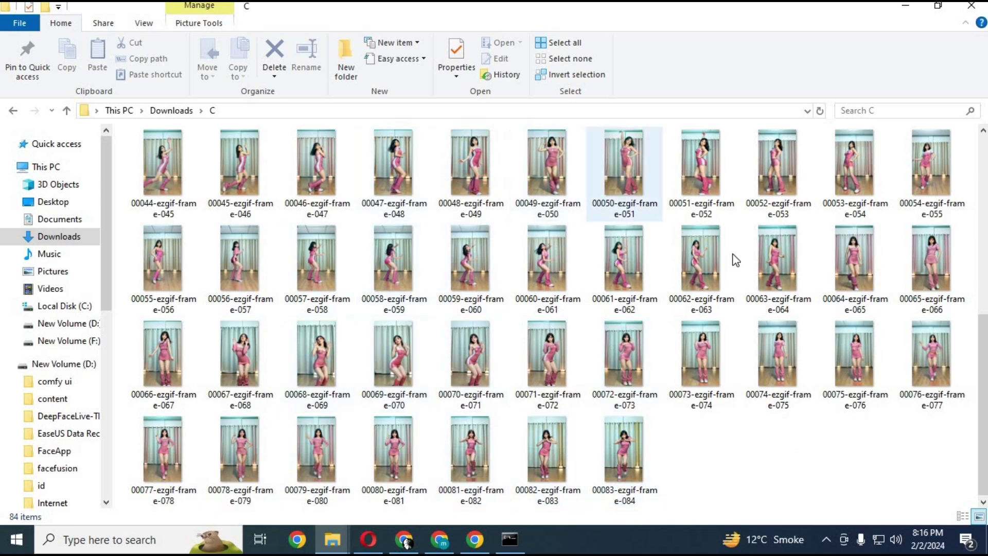
{"action": "scroll", "coordinate": [736, 266], "scroll_direction": "up", "scroll_amount": 5}
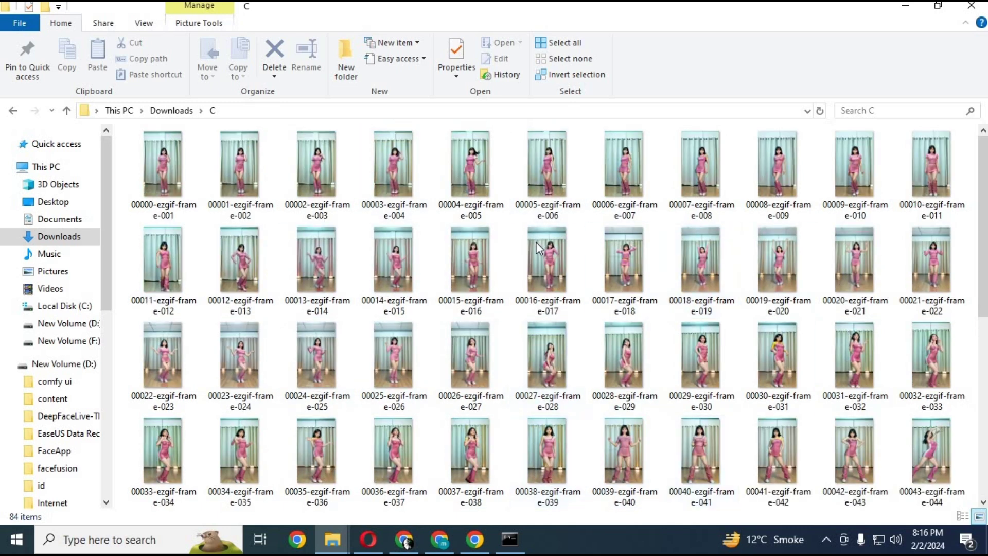